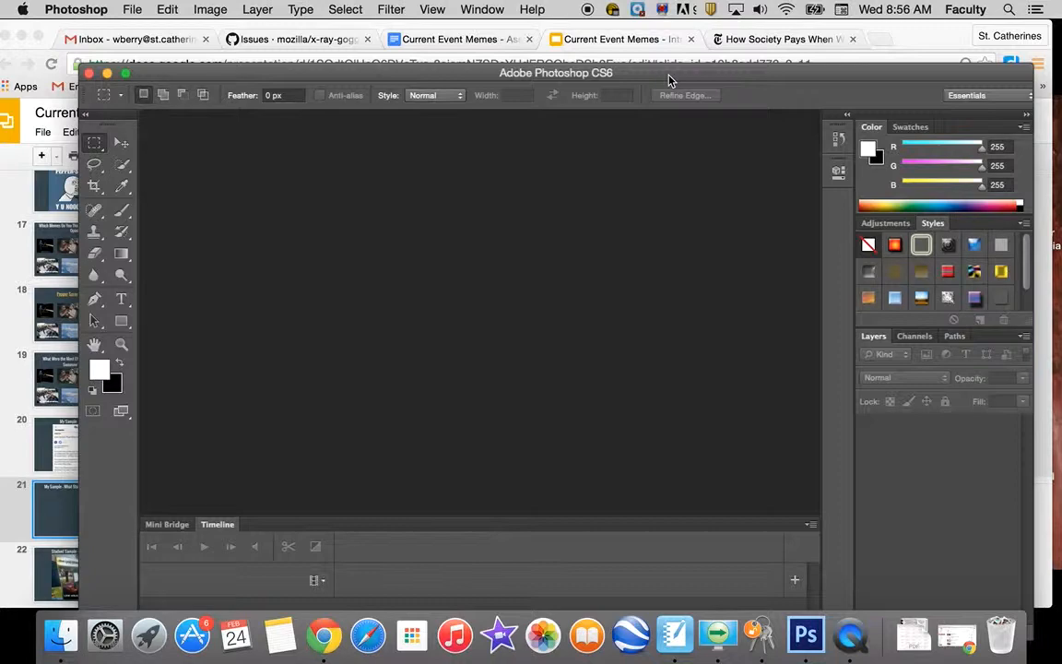
Switch to Chrome and review the New York Times article "How Society Pays When Women's Work Is Unpaid", including its unpaid-work paragraph, country chart and laundry photo.
{"action": "left_click", "coordinate": [707, 41]}
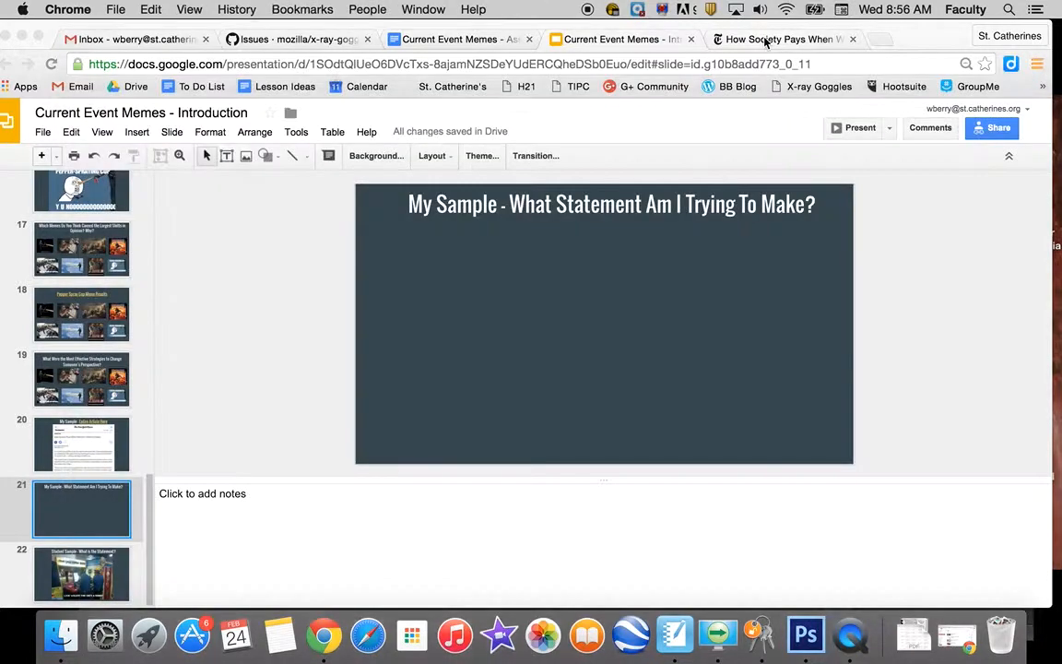
{"action": "left_click", "coordinate": [766, 41]}
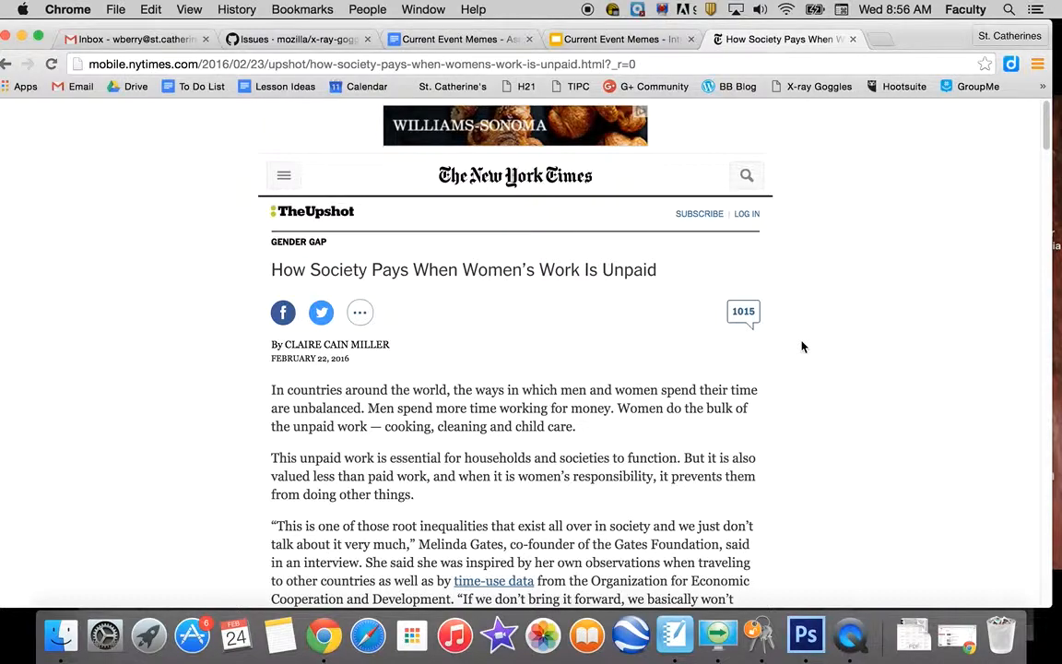
{"action": "scroll", "coordinate": [773, 391], "scroll_direction": "down", "scroll_amount": 1}
{"action": "scroll", "coordinate": [799, 433], "scroll_direction": "down", "scroll_amount": 15}
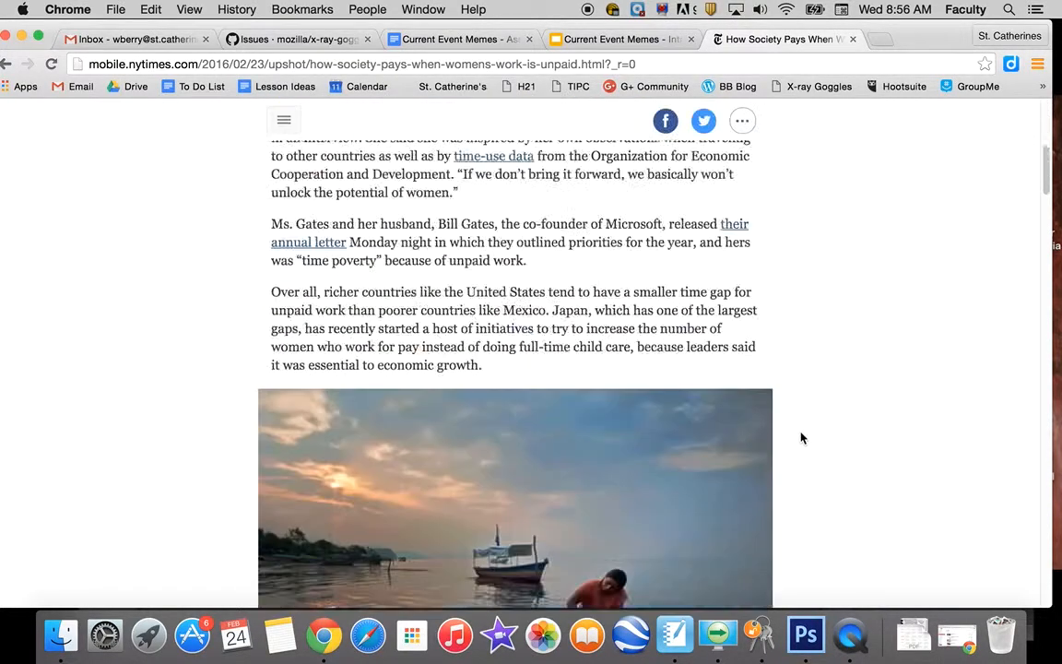
{"action": "scroll", "coordinate": [801, 437], "scroll_direction": "down", "scroll_amount": 5}
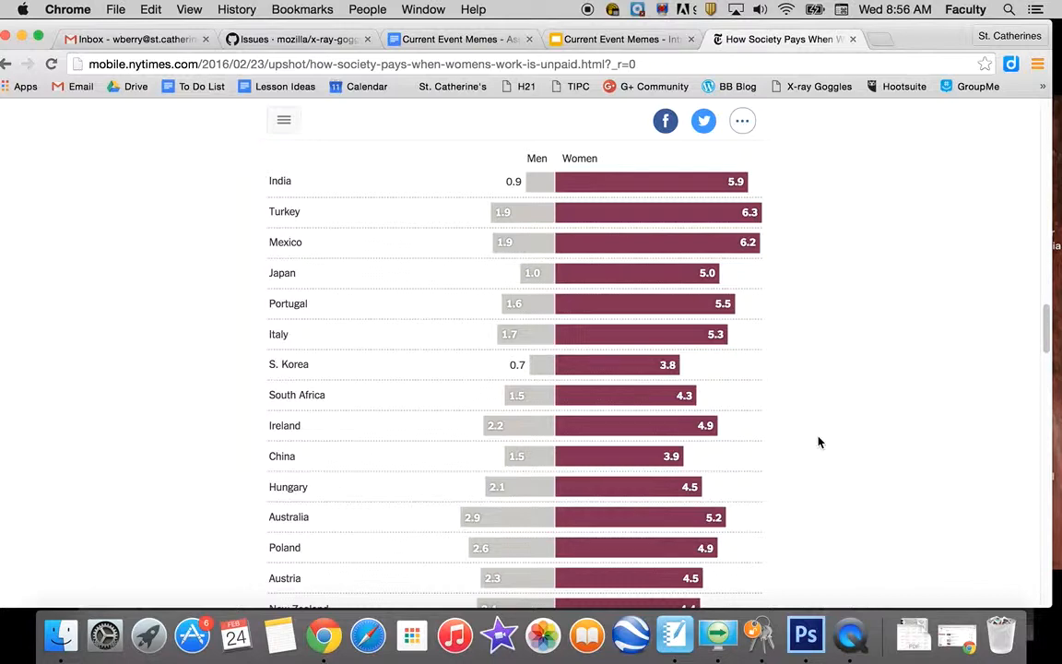
{"action": "scroll", "coordinate": [818, 442], "scroll_direction": "down", "scroll_amount": 10}
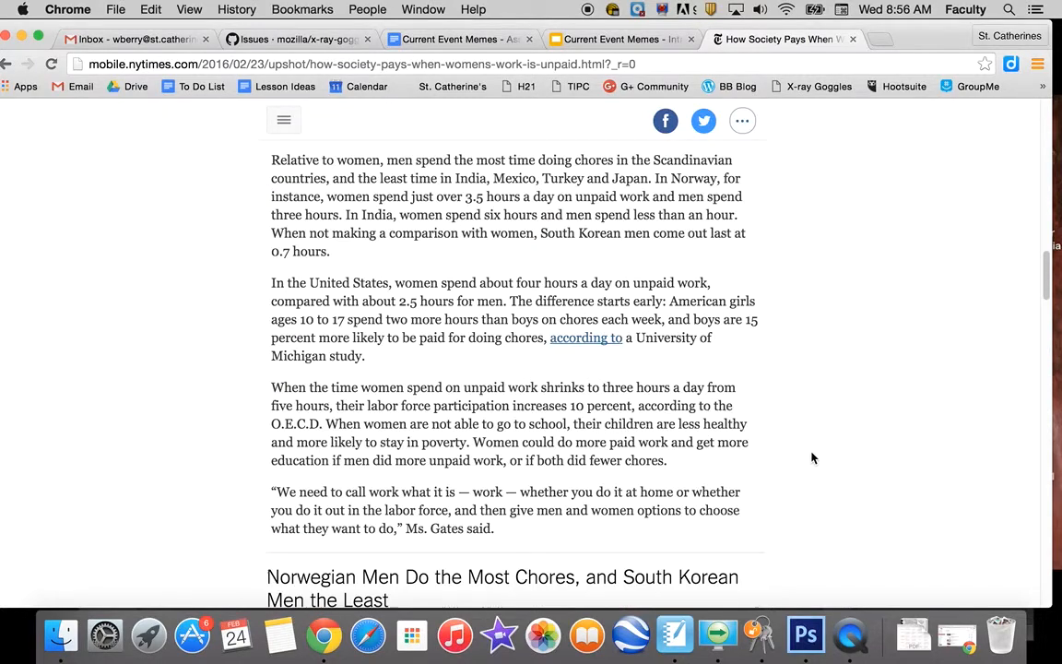
{"action": "scroll", "coordinate": [812, 458], "scroll_direction": "up", "scroll_amount": 15}
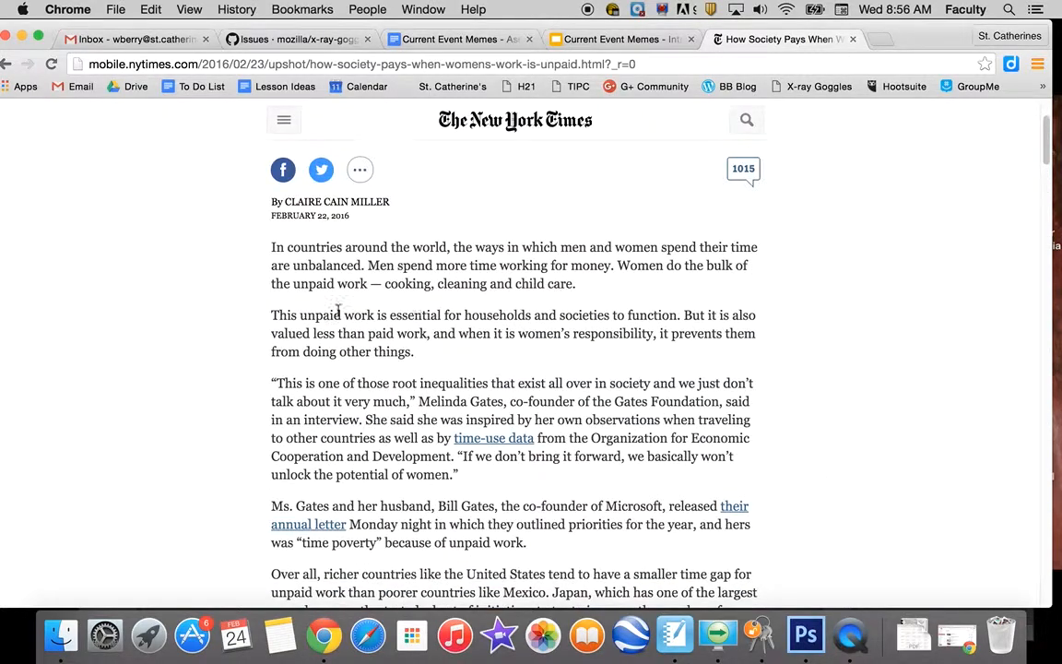
{"action": "mouse_move", "coordinate": [273, 313]}
{"action": "left_mouse_down"}
{"action": "mouse_move", "coordinate": [433, 313]}
{"action": "mouse_move", "coordinate": [646, 334]}
{"action": "mouse_move", "coordinate": [680, 315]}
{"action": "mouse_move", "coordinate": [410, 333]}
{"action": "mouse_move", "coordinate": [422, 348]}
{"action": "mouse_move", "coordinate": [432, 333]}
{"action": "mouse_move", "coordinate": [766, 344]}
{"action": "mouse_move", "coordinate": [368, 351]}
{"action": "mouse_move", "coordinate": [454, 357]}
{"action": "left_mouse_up"}
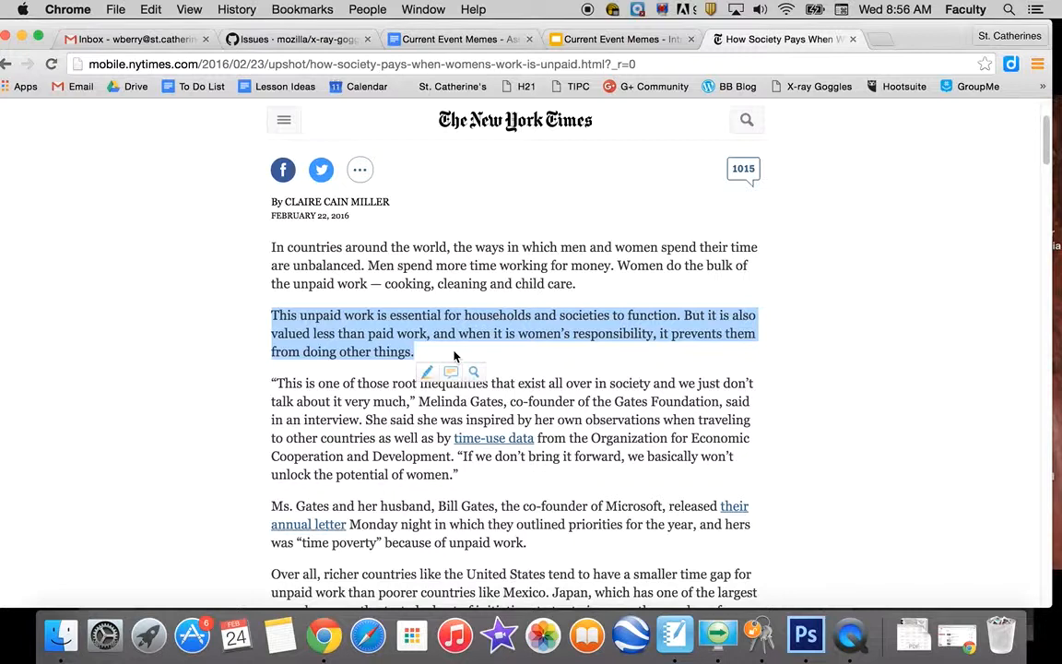
{"action": "scroll", "coordinate": [652, 398], "scroll_direction": "down", "scroll_amount": 5}
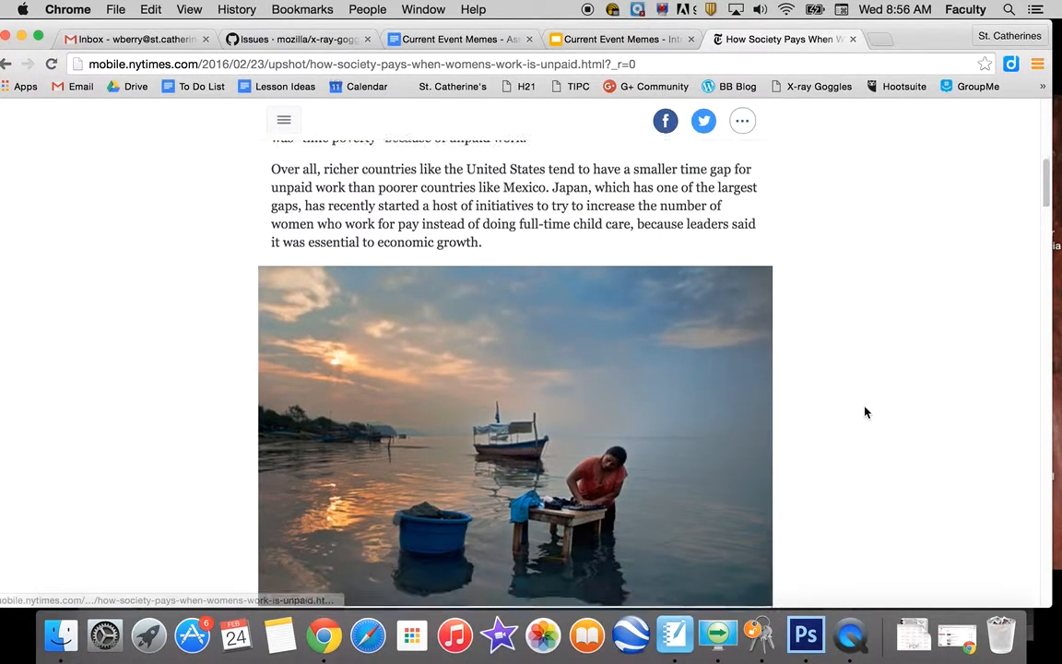
{"action": "scroll", "coordinate": [872, 424], "scroll_direction": "down", "scroll_amount": 1}
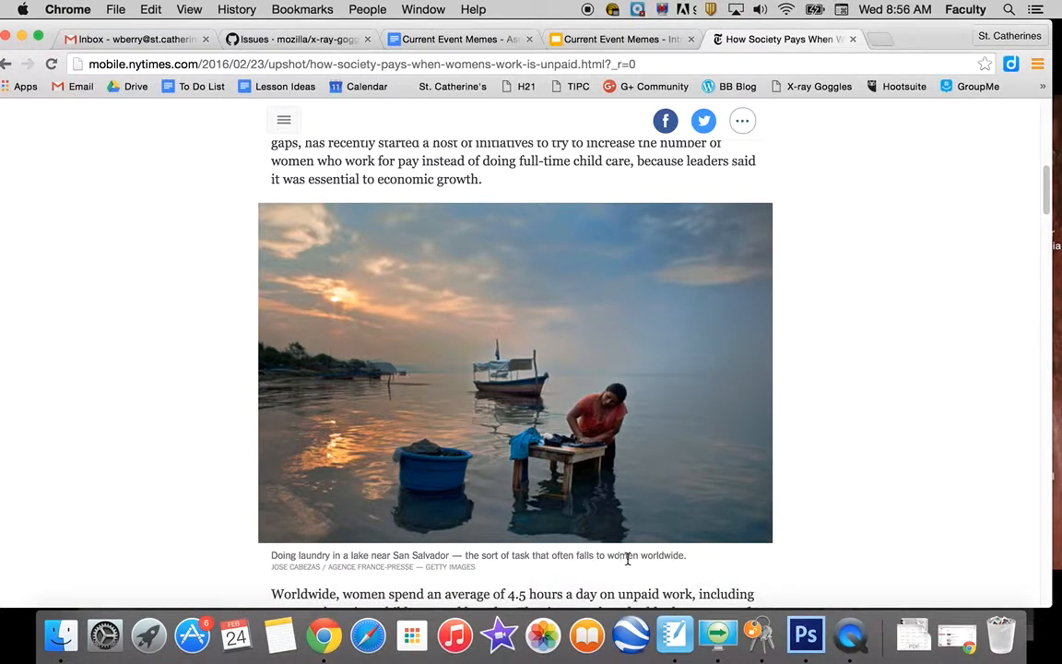
Switch to Photoshop and open 23UP-Unpaid-articleLarge-v5.jpg from the Meme Stuff folder on the Desktop.
{"action": "left_click", "coordinate": [806, 636]}
{"action": "left_click", "coordinate": [127, 8]}
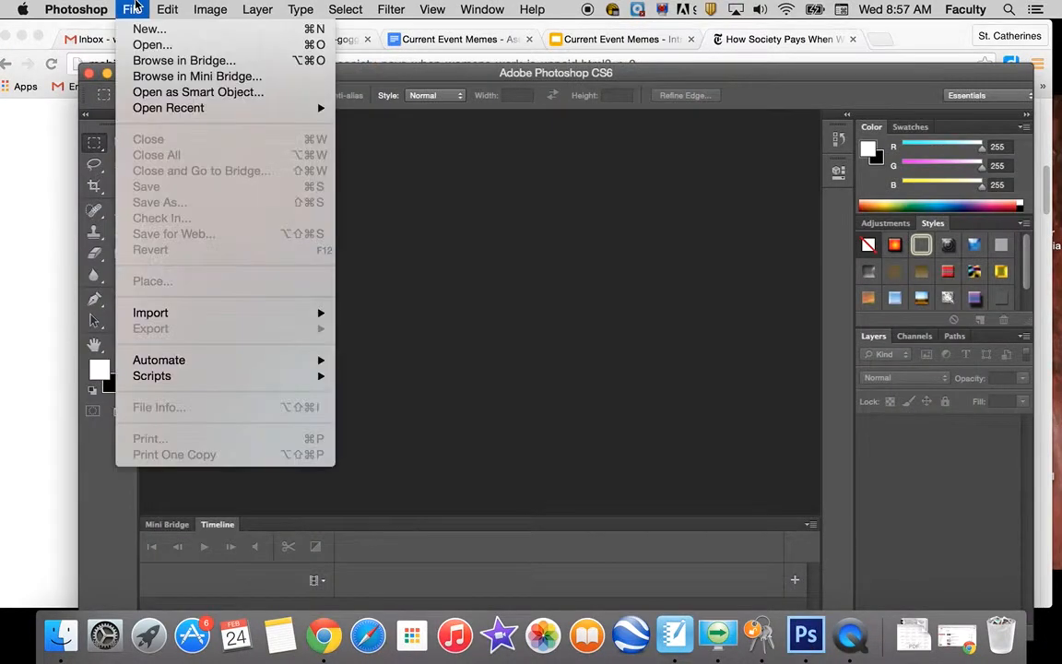
{"action": "left_click", "coordinate": [131, 45]}
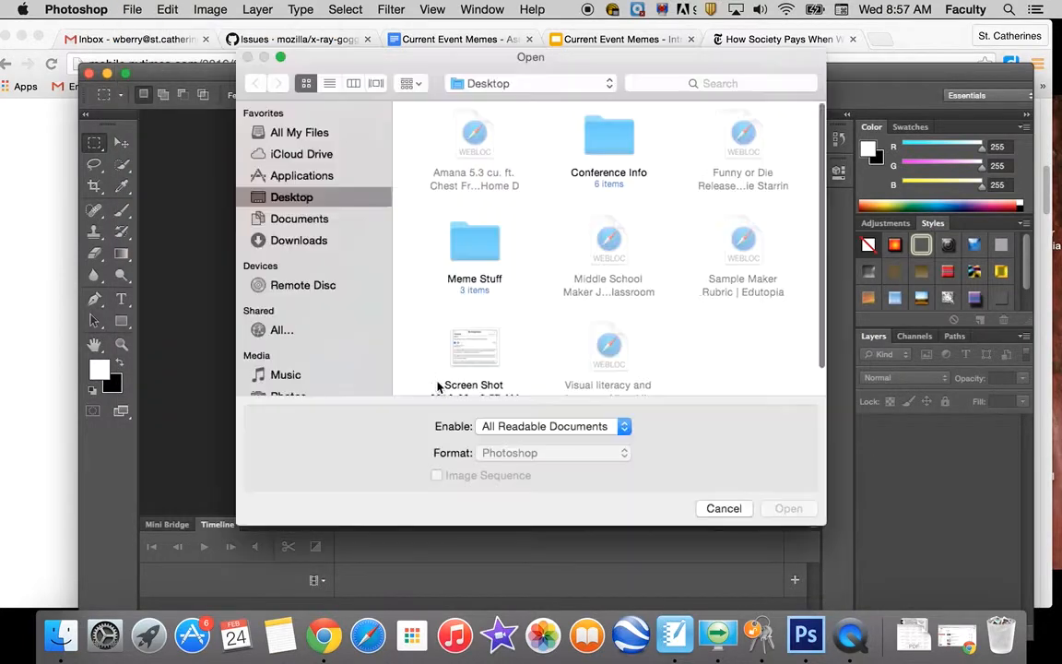
{"action": "double_click", "coordinate": [476, 244]}
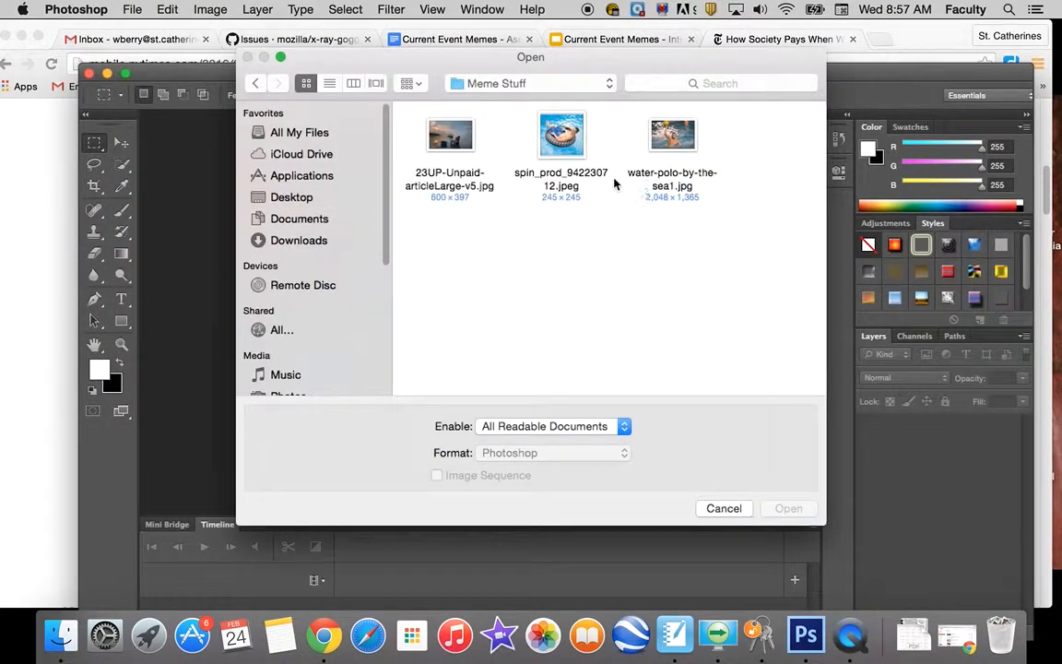
{"action": "double_click", "coordinate": [460, 136]}
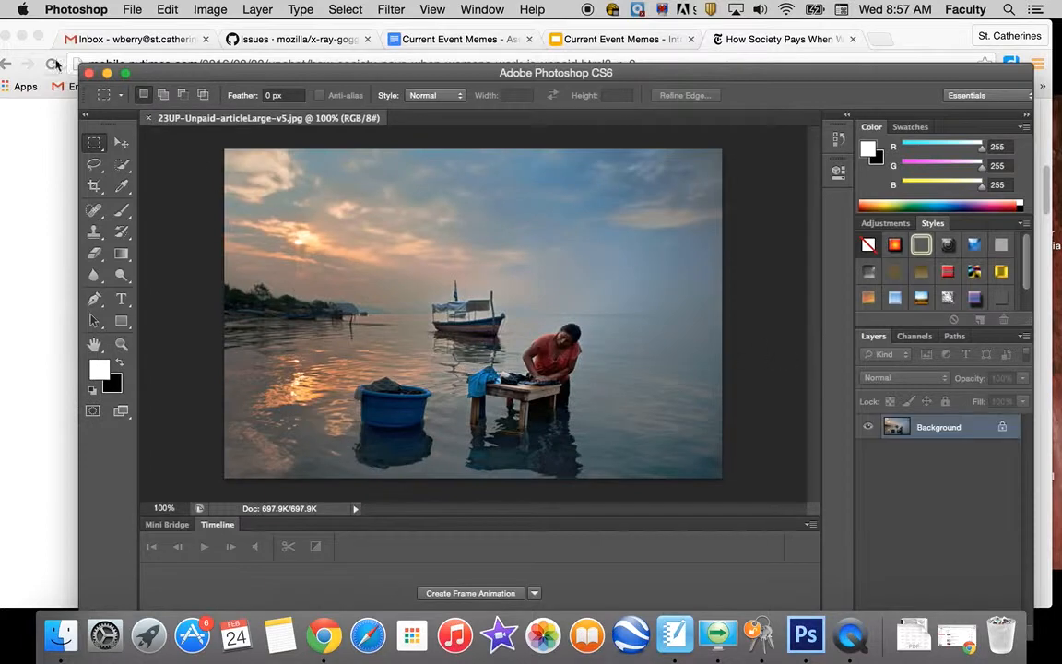
Open water-polo-by-the-sea1.jpg and spin_prod_942230712.jpeg from the Meme Stuff folder as separate documents.
{"action": "left_click", "coordinate": [129, 9]}
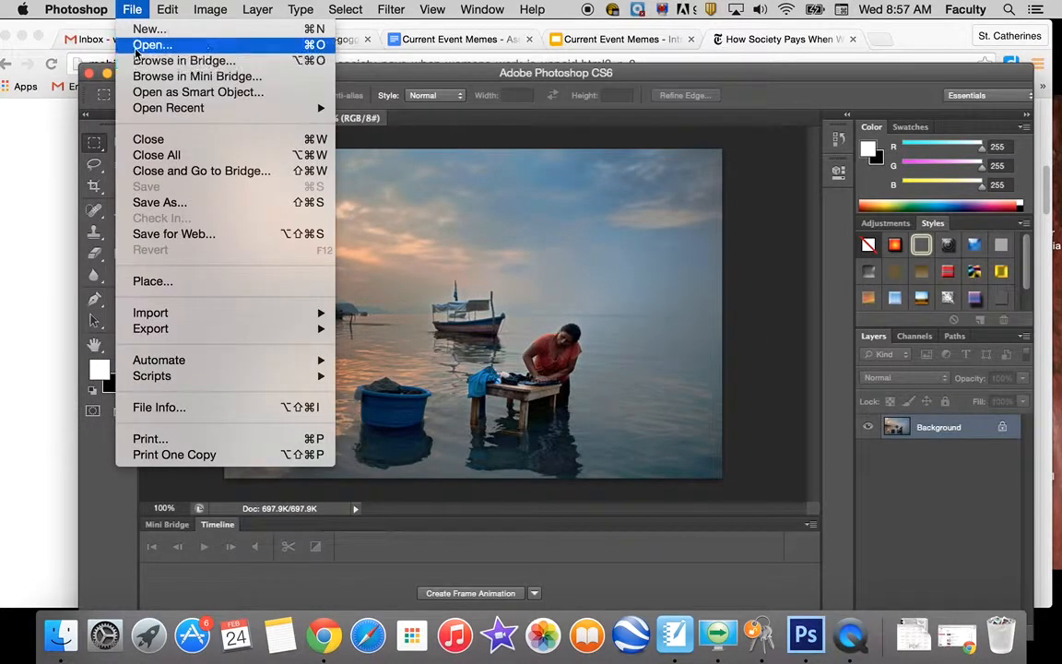
{"action": "left_click", "coordinate": [140, 48]}
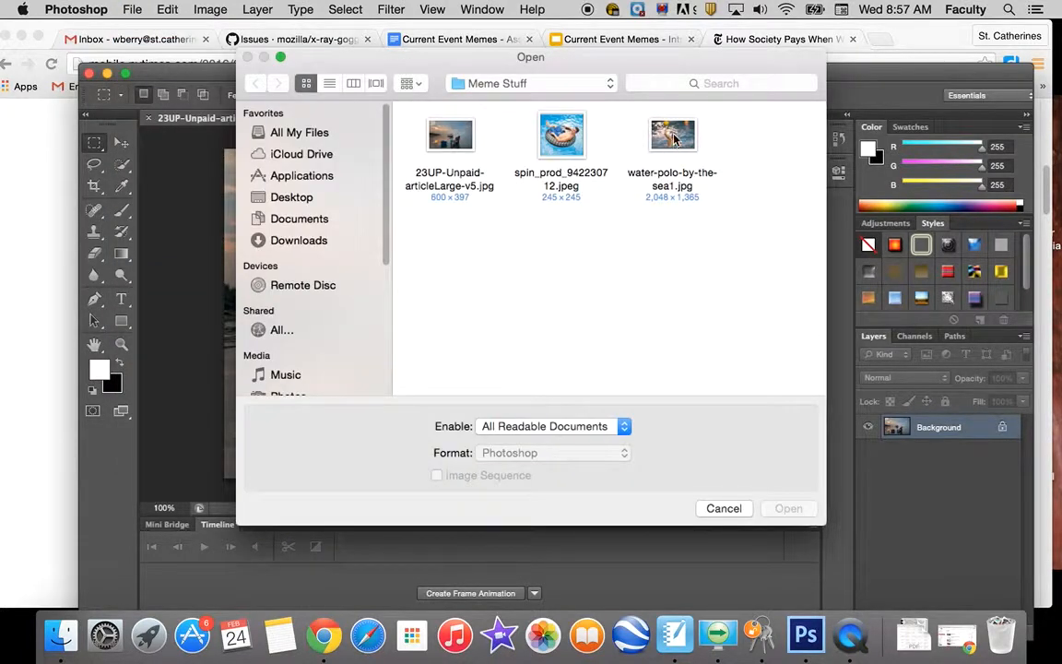
{"action": "double_click", "coordinate": [674, 139]}
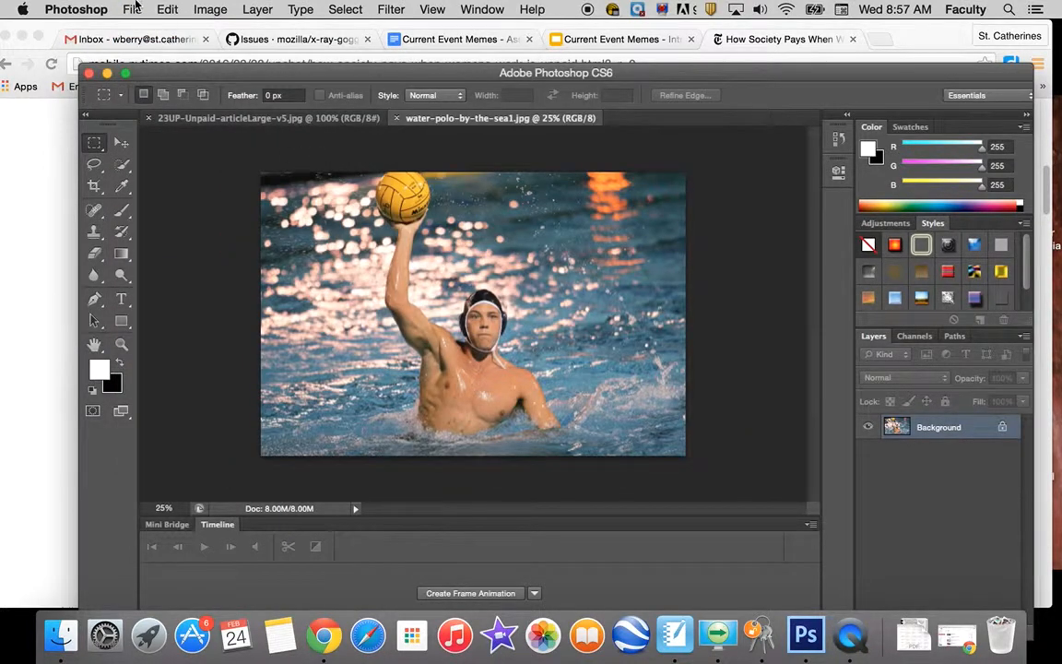
{"action": "left_click", "coordinate": [132, 8]}
{"action": "left_click", "coordinate": [140, 46]}
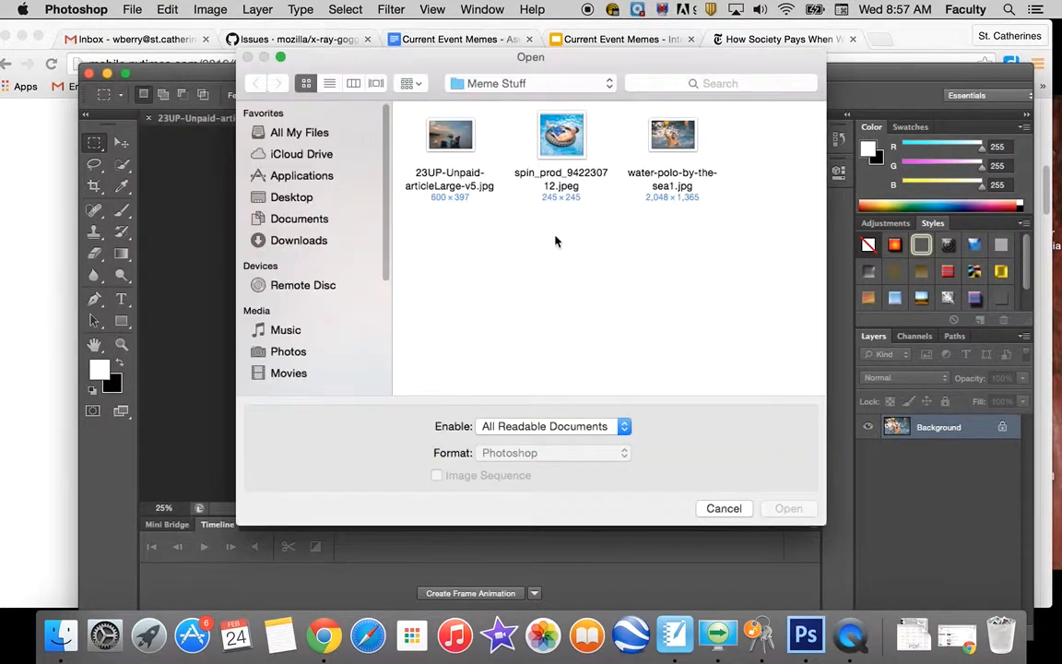
{"action": "double_click", "coordinate": [562, 136]}
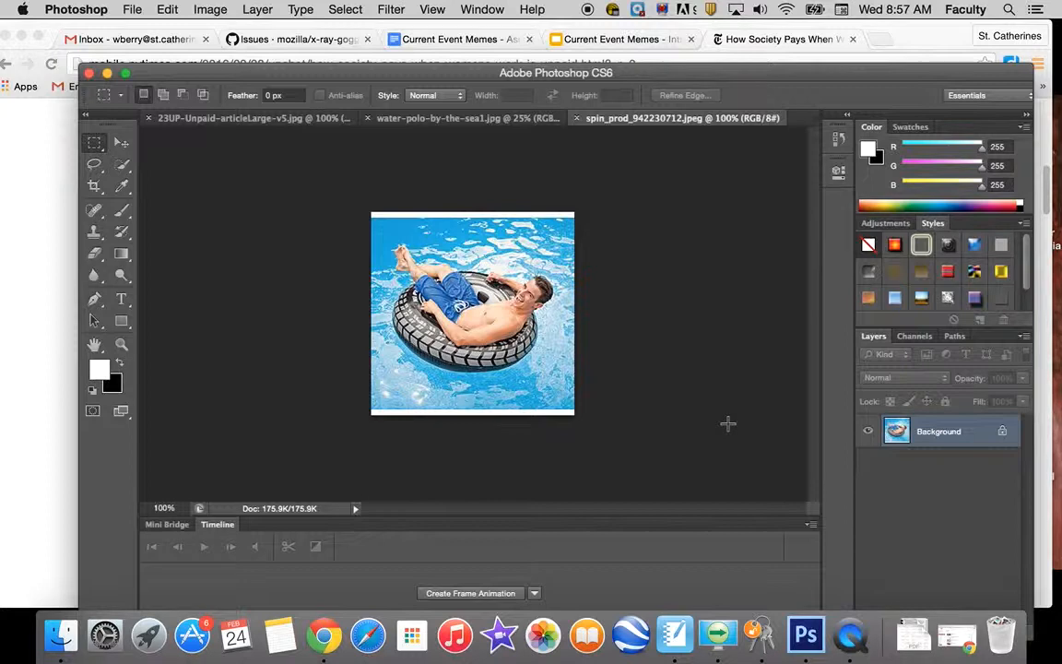
{"action": "left_click", "coordinate": [489, 119]}
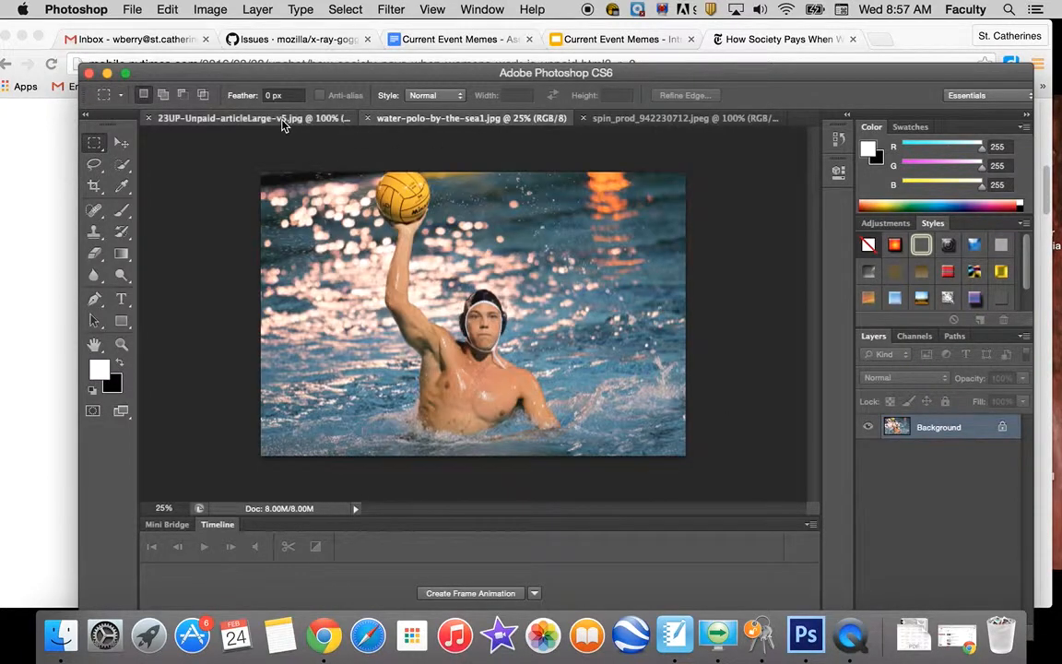
{"action": "left_click", "coordinate": [283, 120]}
{"action": "left_click", "coordinate": [482, 119]}
{"action": "left_click", "coordinate": [636, 120]}
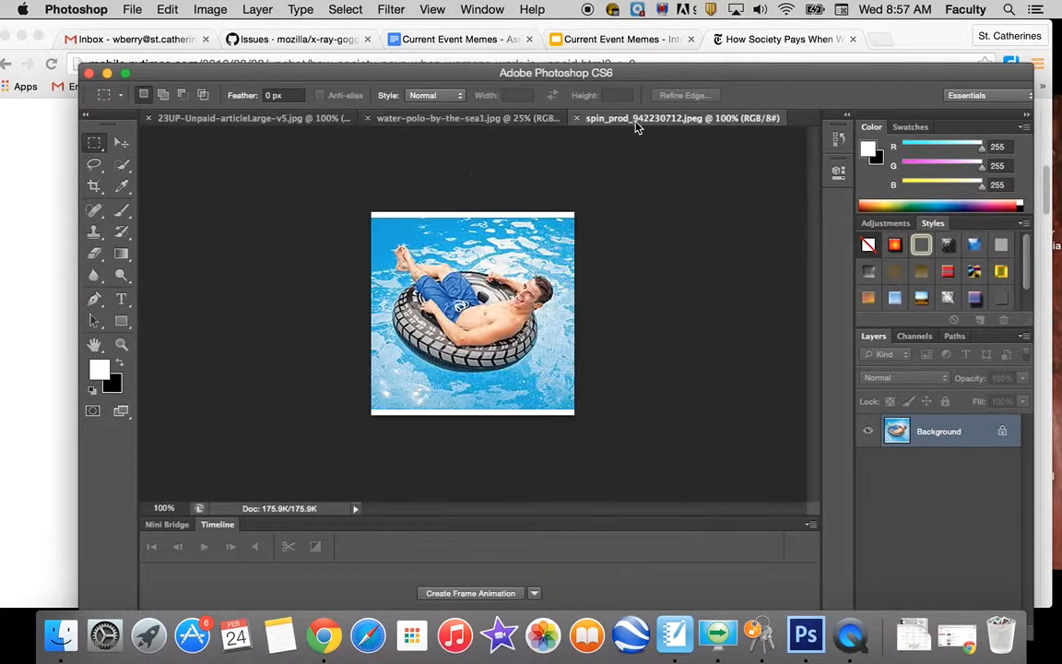
Select the player and ball in the water polo photo using Quick Selection in add mode with a 22 px brush, and switch the tool to subtract mode.
{"action": "left_click", "coordinate": [499, 119]}
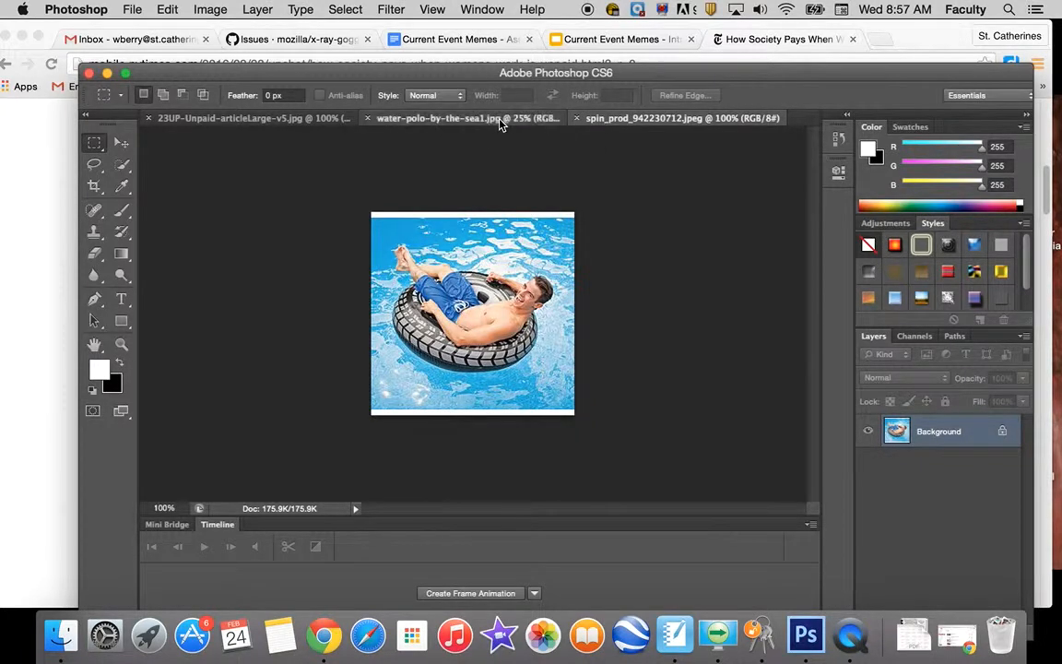
{"action": "left_click", "coordinate": [123, 166]}
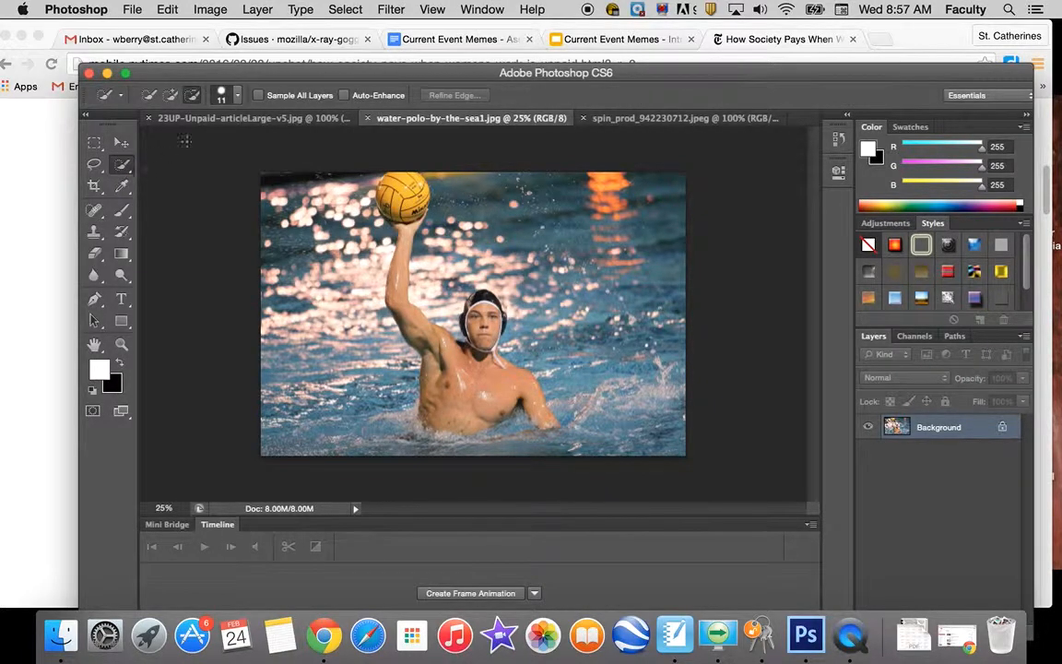
{"action": "left_click", "coordinate": [171, 96]}
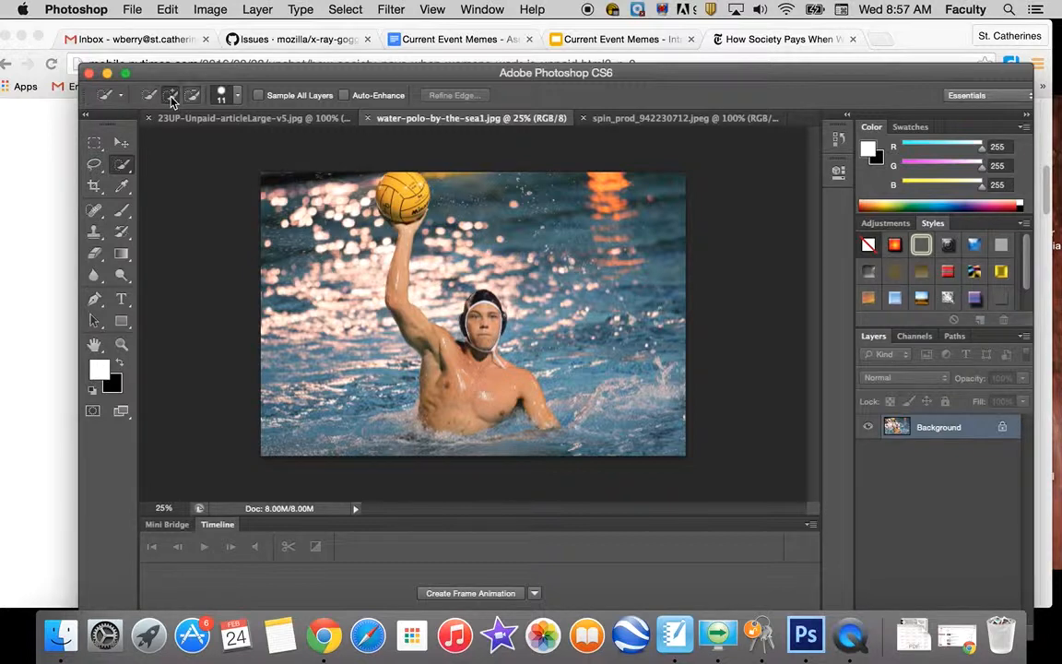
{"action": "left_click", "coordinate": [236, 96]}
{"action": "left_click_drag", "start_coordinate": [156, 140], "coordinate": [163, 142]}
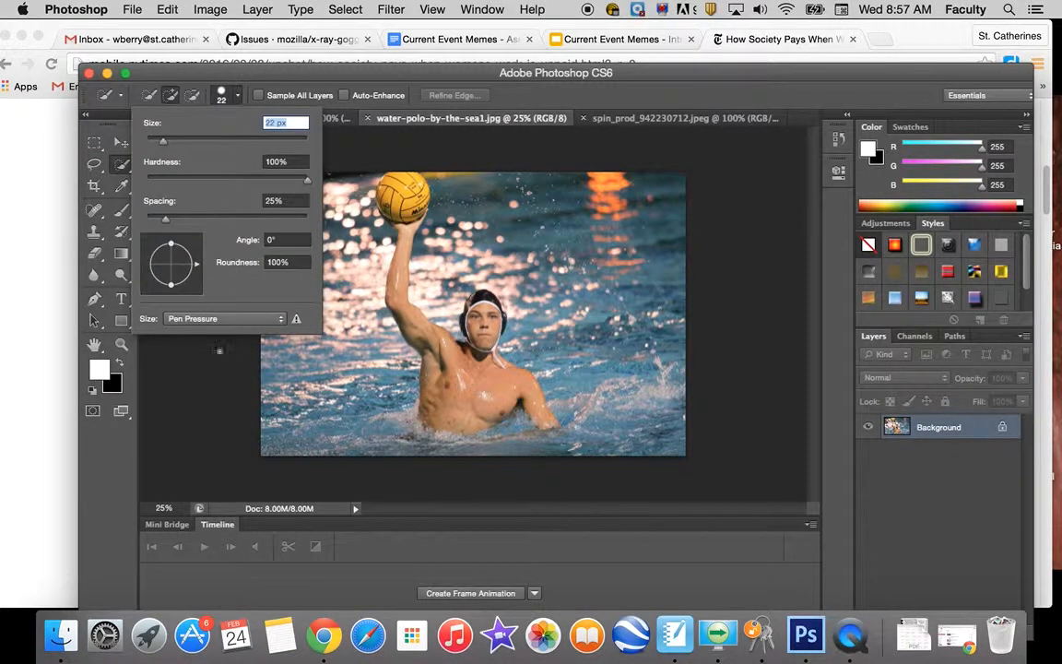
{"action": "left_click", "coordinate": [219, 350]}
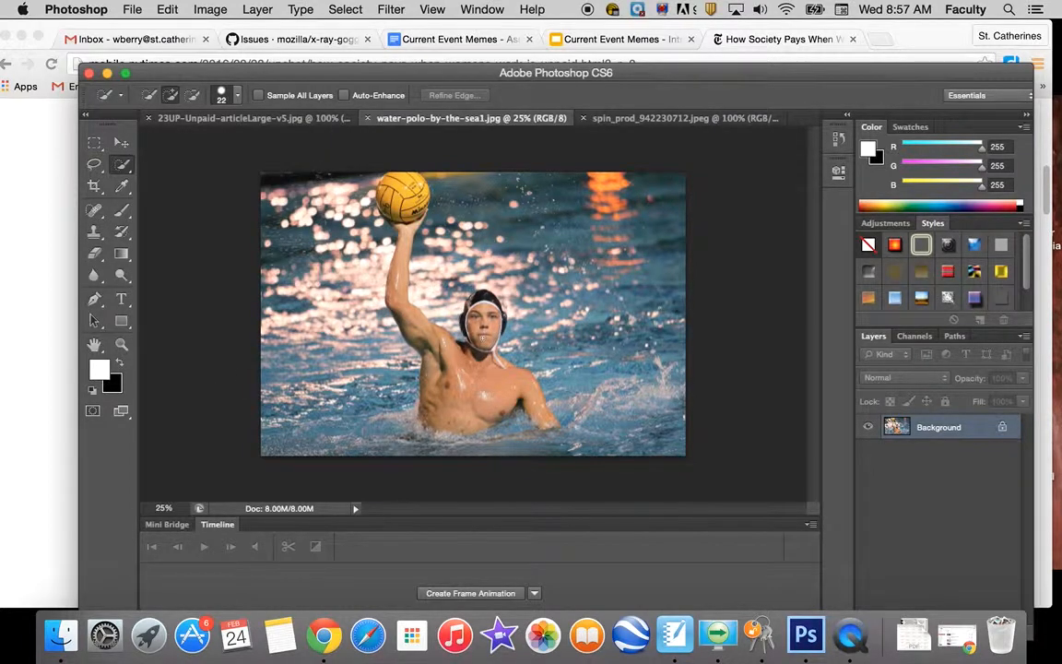
{"action": "left_click", "coordinate": [483, 326]}
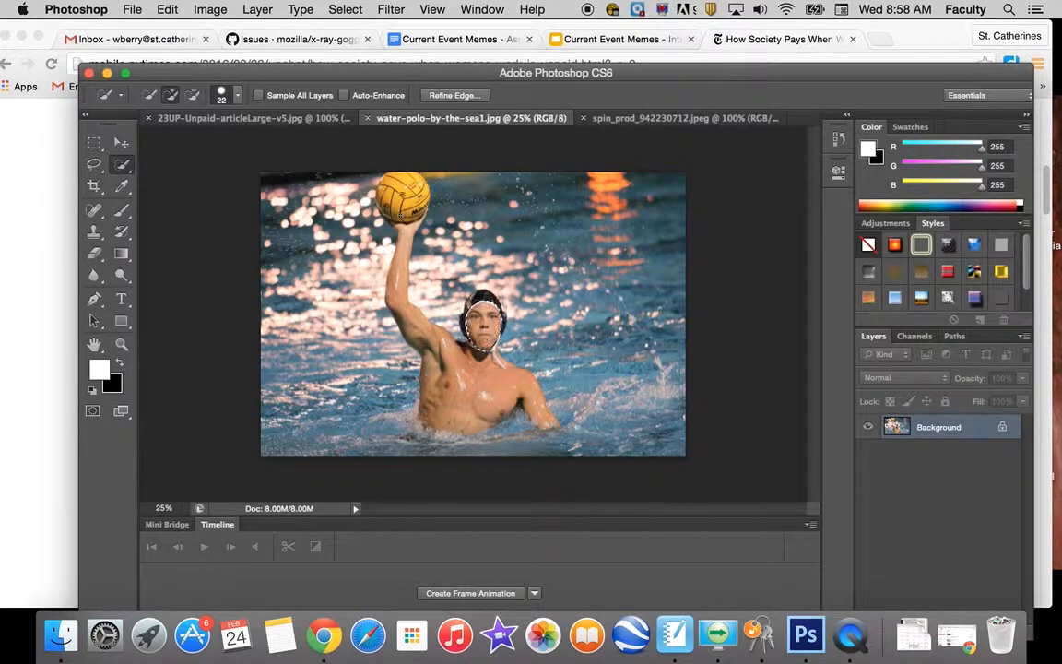
{"action": "mouse_move", "coordinate": [400, 216]}
{"action": "left_mouse_down"}
{"action": "mouse_move", "coordinate": [384, 191]}
{"action": "mouse_move", "coordinate": [415, 187]}
{"action": "left_mouse_up"}
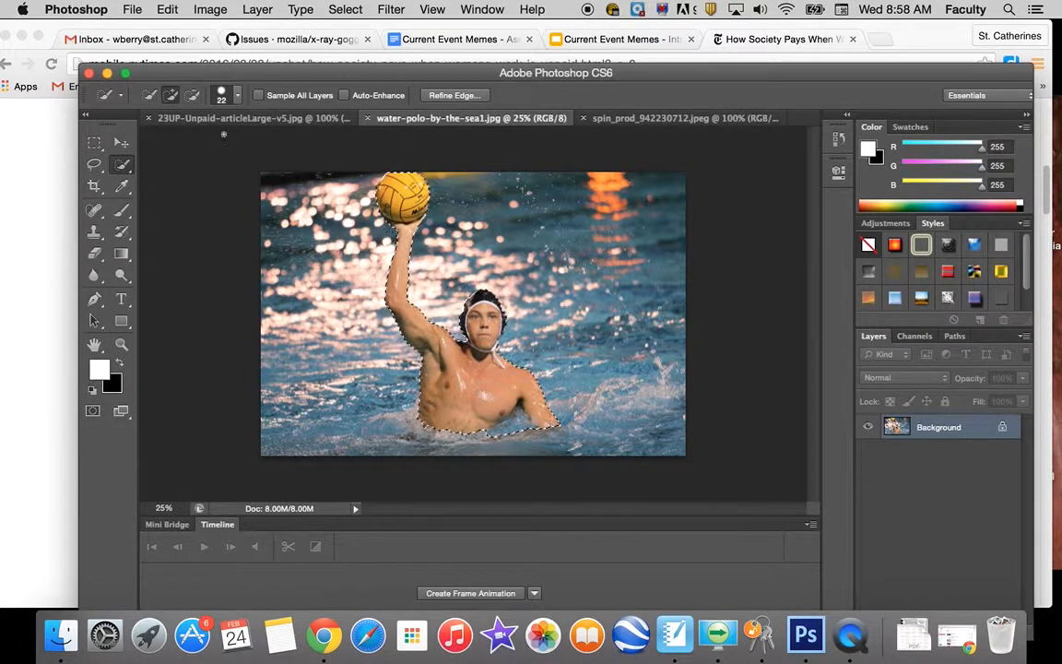
{"action": "left_click", "coordinate": [193, 96]}
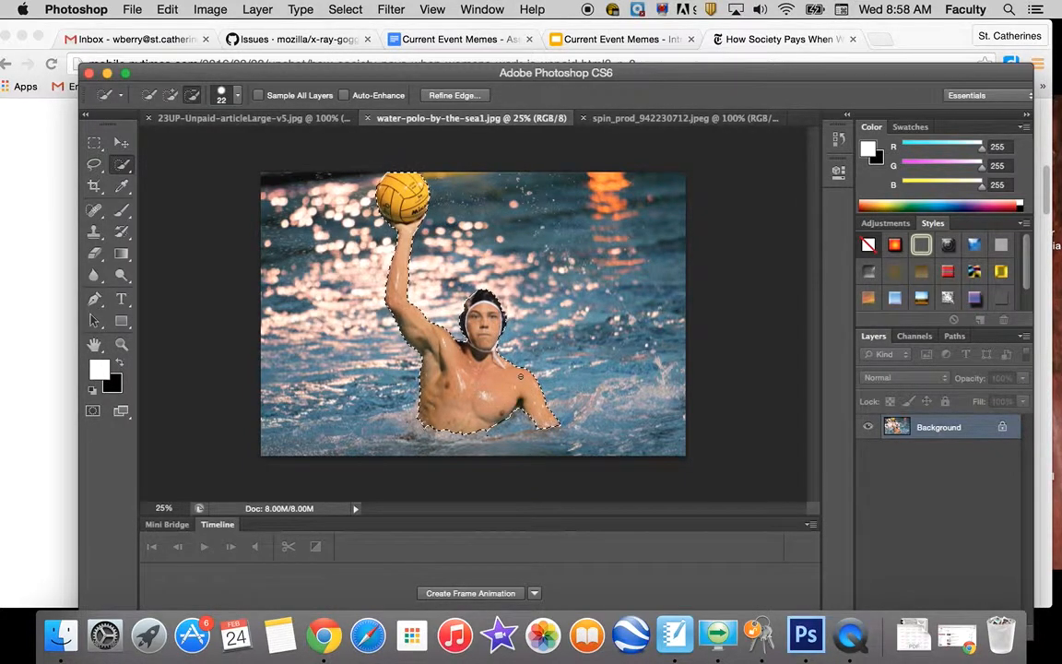
Cut the selected player and ball out of the water polo photo and paste them into 23UP-Unpaid-articleLarge-v5.jpg.
{"action": "key", "text": "super+BackSpace"}
{"action": "key", "text": "super+d"}
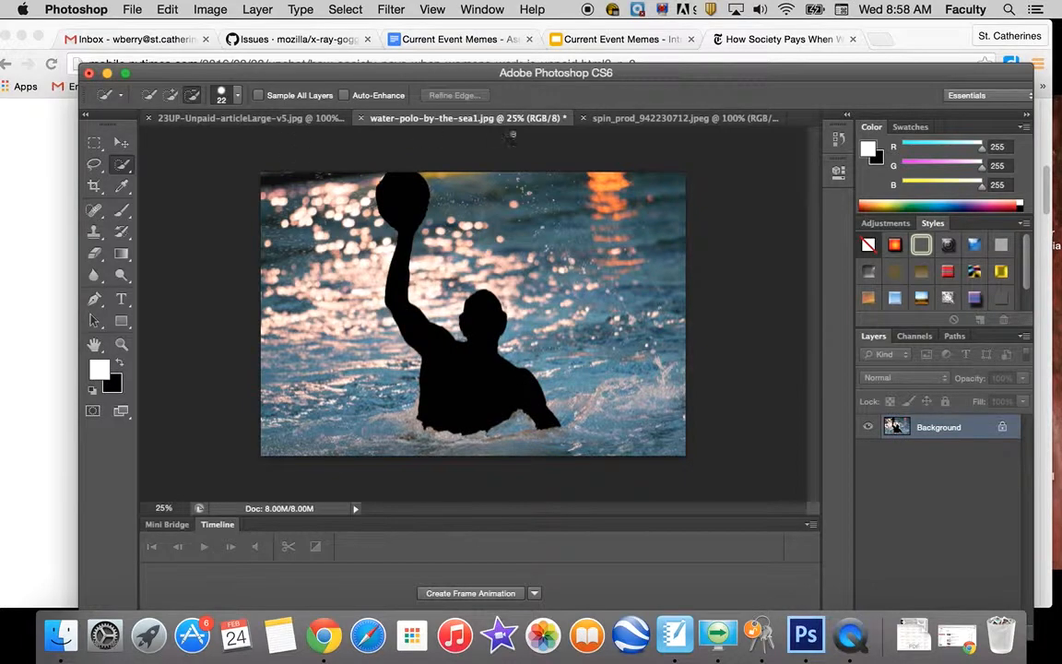
{"action": "left_click", "coordinate": [273, 120]}
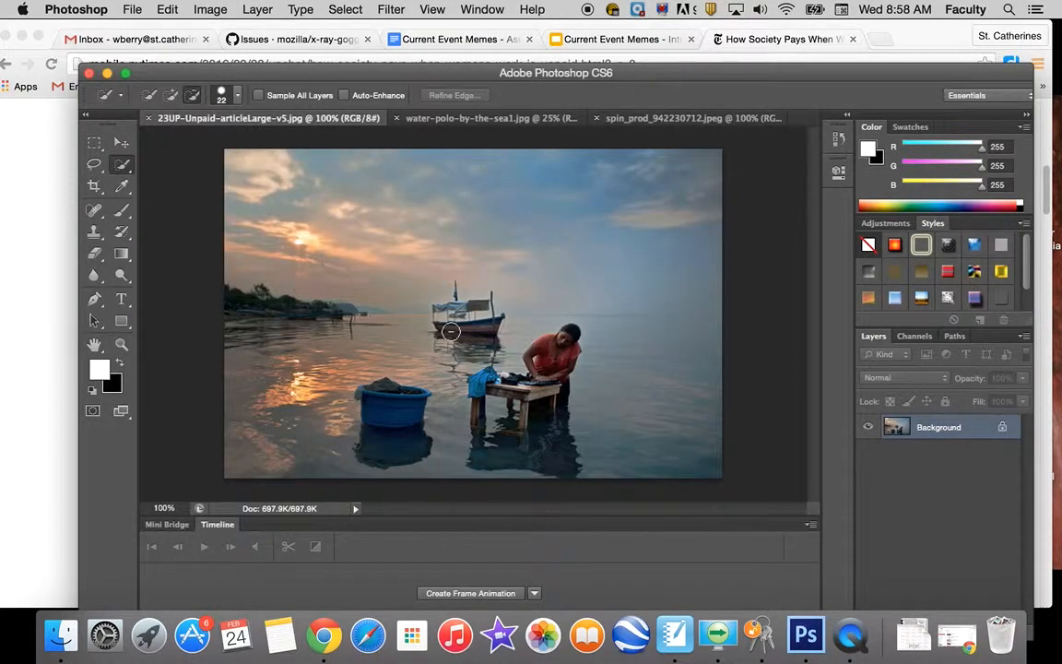
{"action": "key", "text": "super+v"}
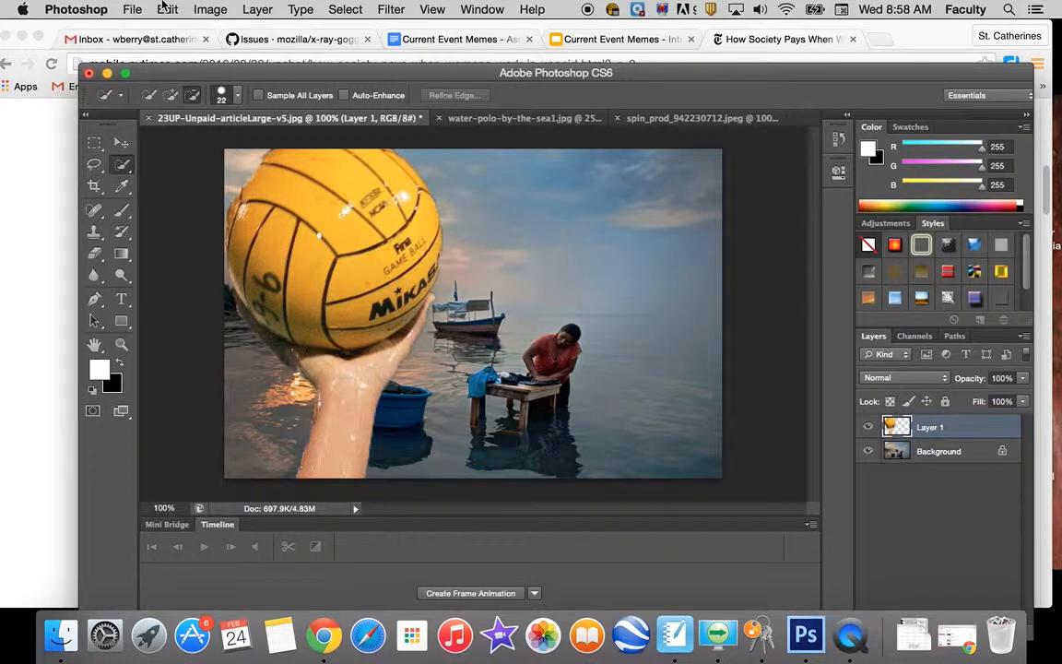
Scale the pasted player and ball down to about 9% with Free Transform, place them above the blue tub, and apply.
{"action": "left_click", "coordinate": [165, 9]}
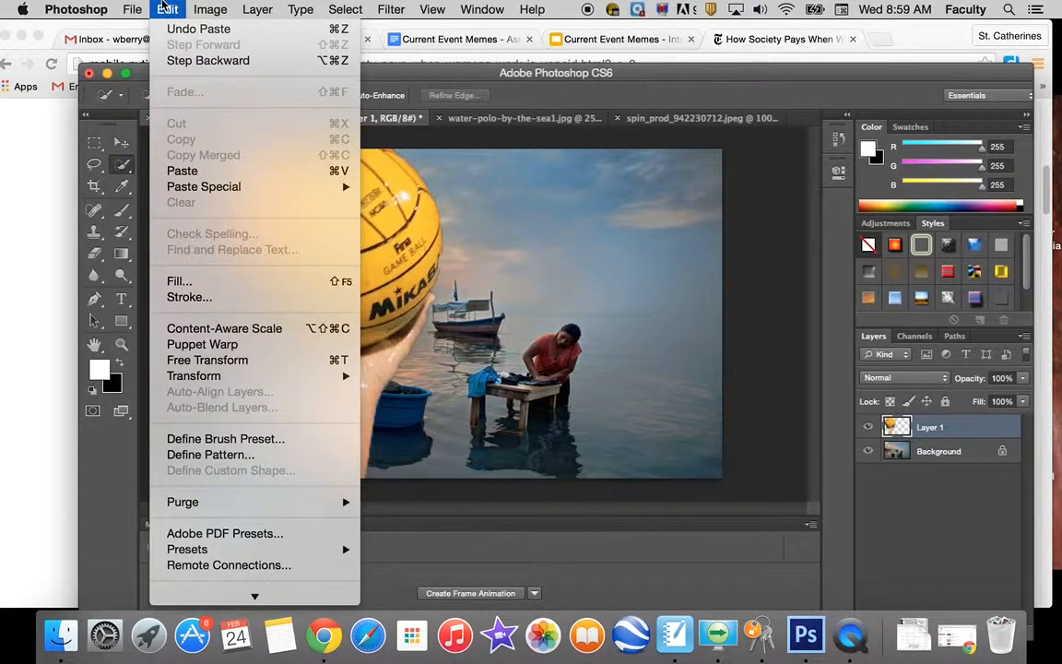
{"action": "left_click", "coordinate": [208, 360]}
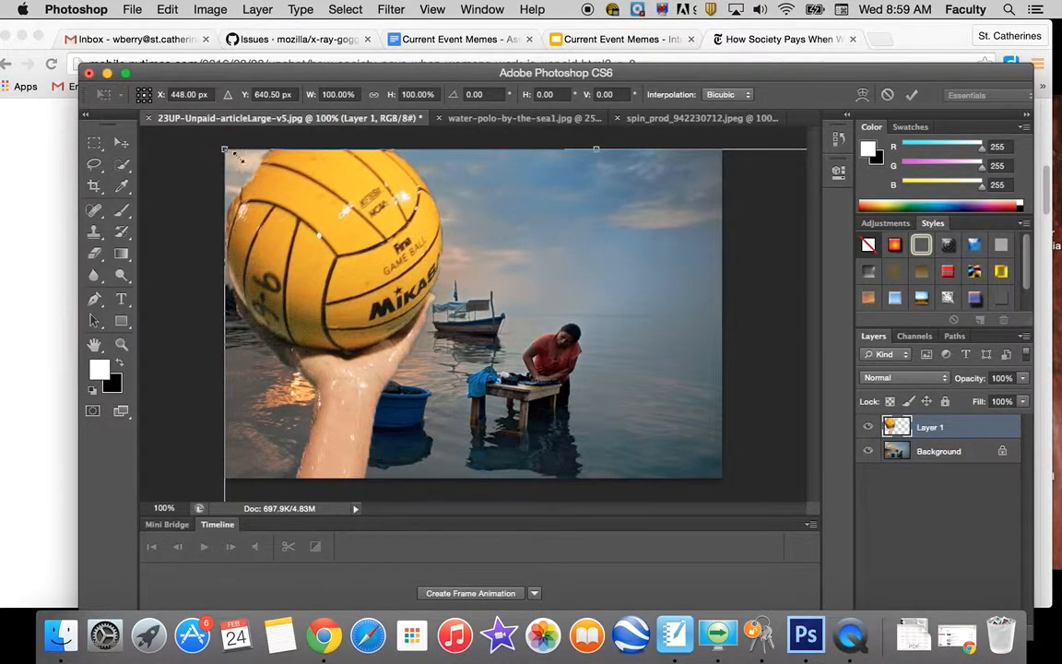
{"action": "left_click_drag", "start_coordinate": [225, 149], "coordinate": [522, 382]}
{"action": "left_click_drag", "start_coordinate": [584, 422], "coordinate": [322, 181]}
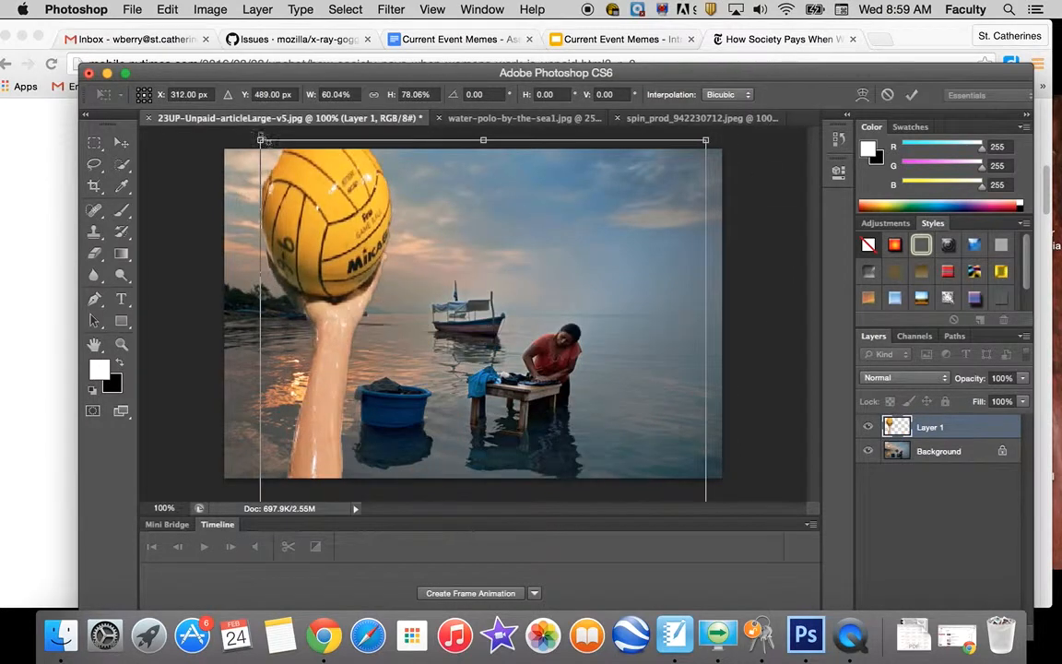
{"action": "left_click_drag", "start_coordinate": [260, 141], "coordinate": [481, 370]}
{"action": "left_click_drag", "start_coordinate": [516, 427], "coordinate": [337, 193]}
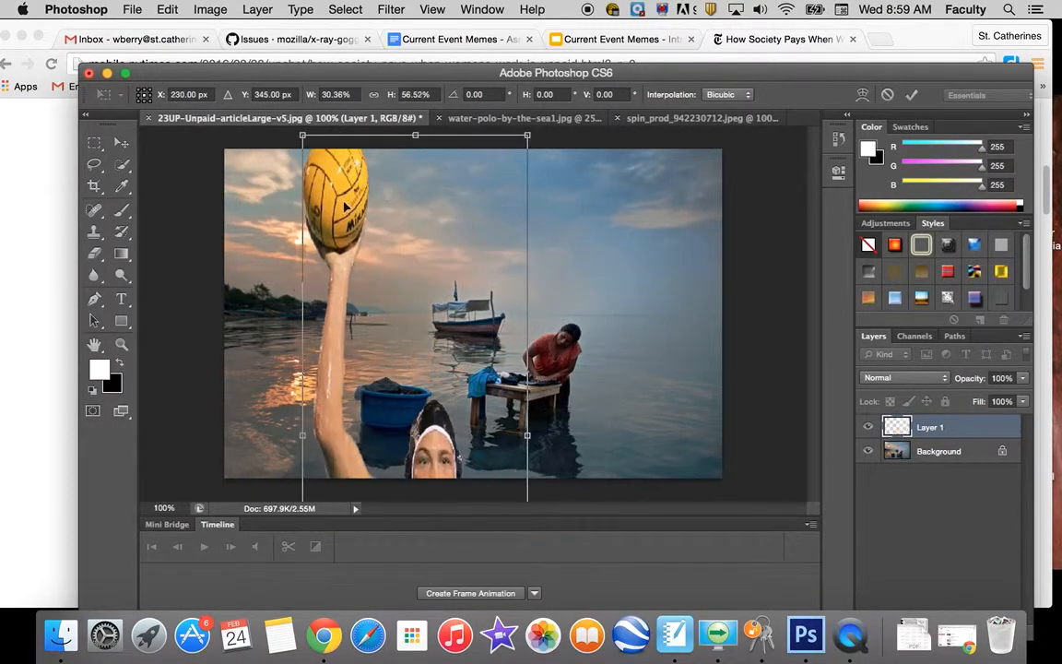
{"action": "left_click_drag", "start_coordinate": [303, 136], "coordinate": [342, 257]}
{"action": "left_click_drag", "start_coordinate": [383, 318], "coordinate": [366, 344]}
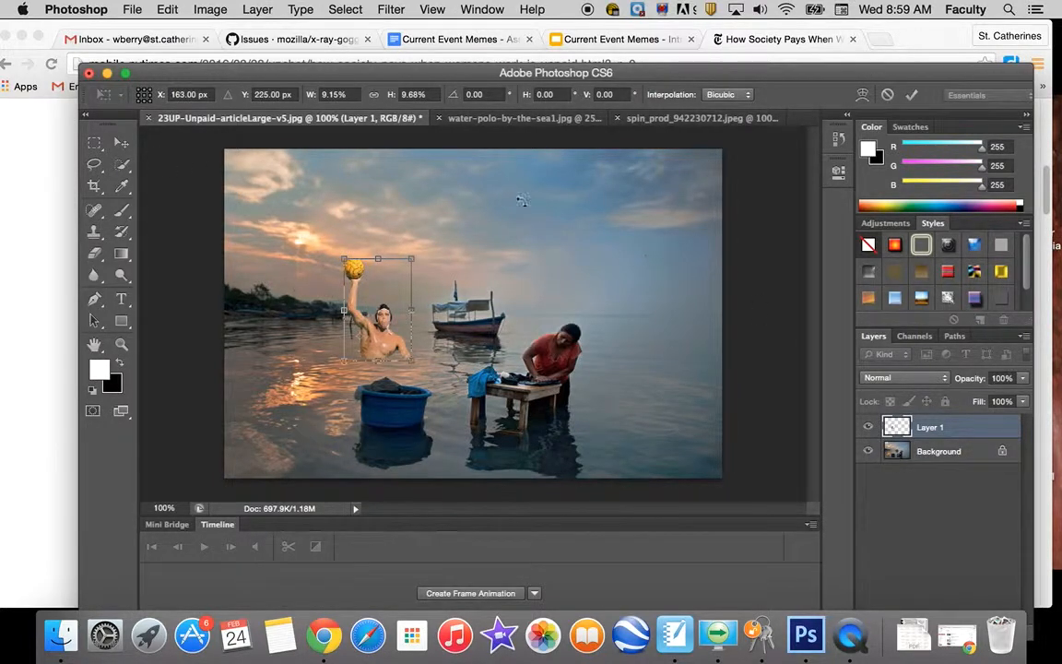
{"action": "left_click", "coordinate": [125, 145]}
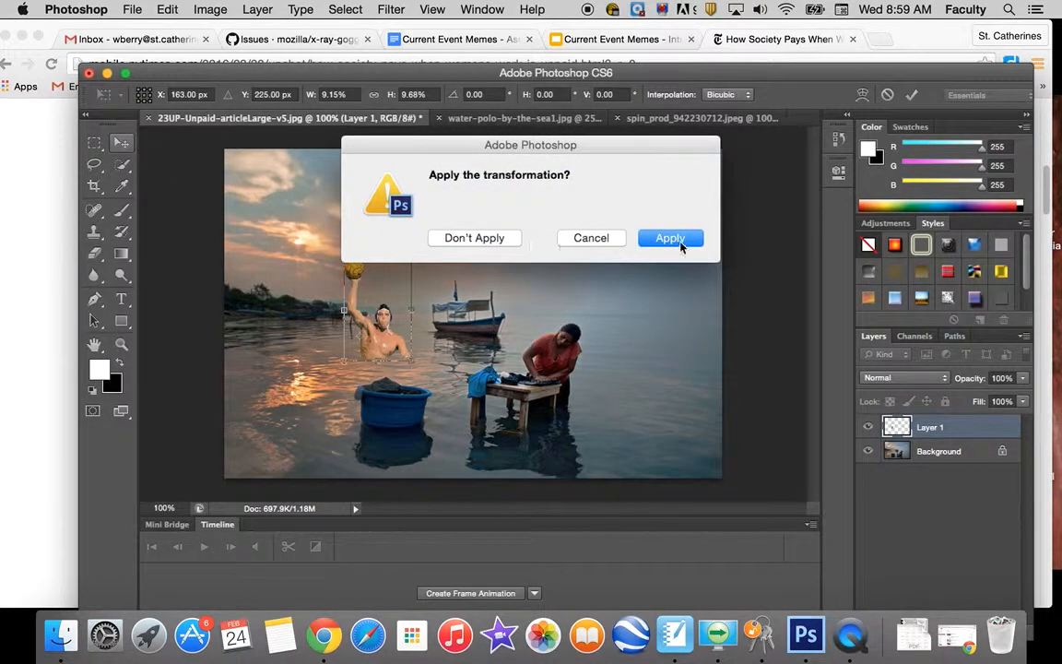
{"action": "left_click", "coordinate": [680, 241]}
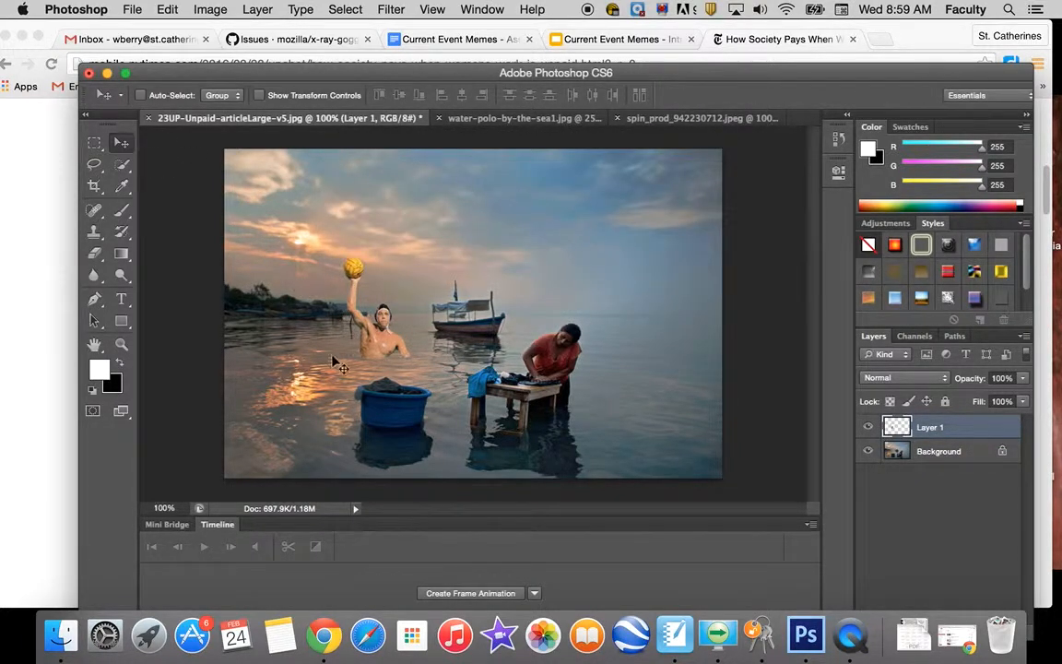
Move the player down and center him over the blue laundry tub so his torso meets its rim.
{"action": "mouse_move", "coordinate": [381, 346]}
{"action": "left_mouse_down"}
{"action": "mouse_move", "coordinate": [336, 373]}
{"action": "mouse_move", "coordinate": [406, 360]}
{"action": "mouse_move", "coordinate": [373, 369]}
{"action": "left_mouse_up"}
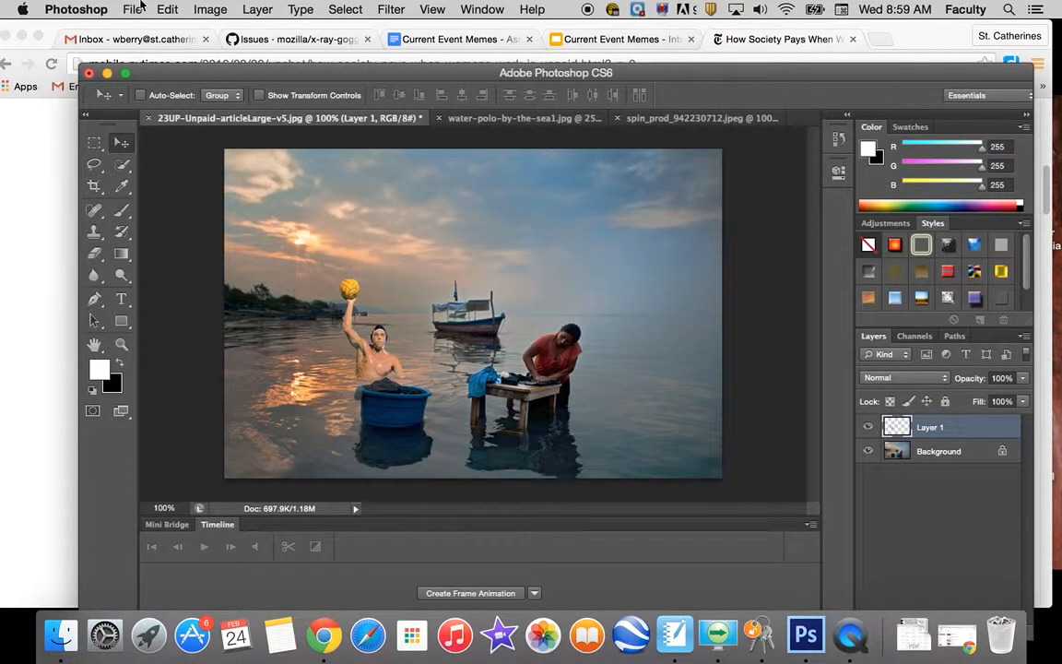
{"action": "left_click", "coordinate": [168, 9]}
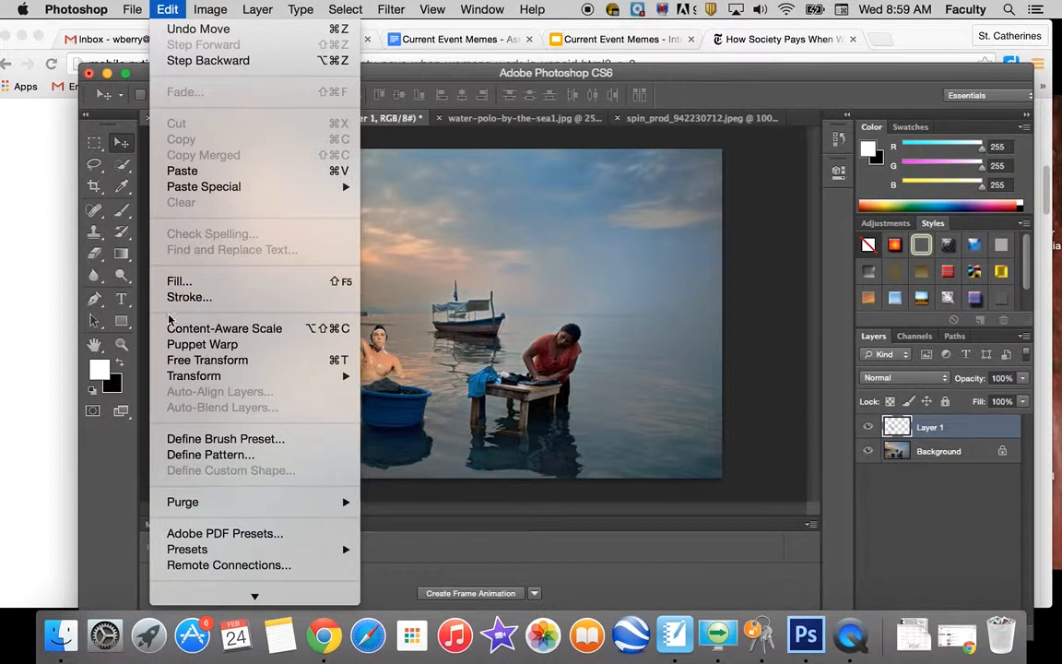
{"action": "left_click", "coordinate": [435, 308]}
{"action": "mouse_move", "coordinate": [378, 347]}
{"action": "left_mouse_down"}
{"action": "mouse_move", "coordinate": [397, 342]}
{"action": "mouse_move", "coordinate": [359, 357]}
{"action": "mouse_move", "coordinate": [415, 351]}
{"action": "mouse_move", "coordinate": [387, 350]}
{"action": "mouse_move", "coordinate": [382, 367]}
{"action": "mouse_move", "coordinate": [389, 352]}
{"action": "left_mouse_up"}
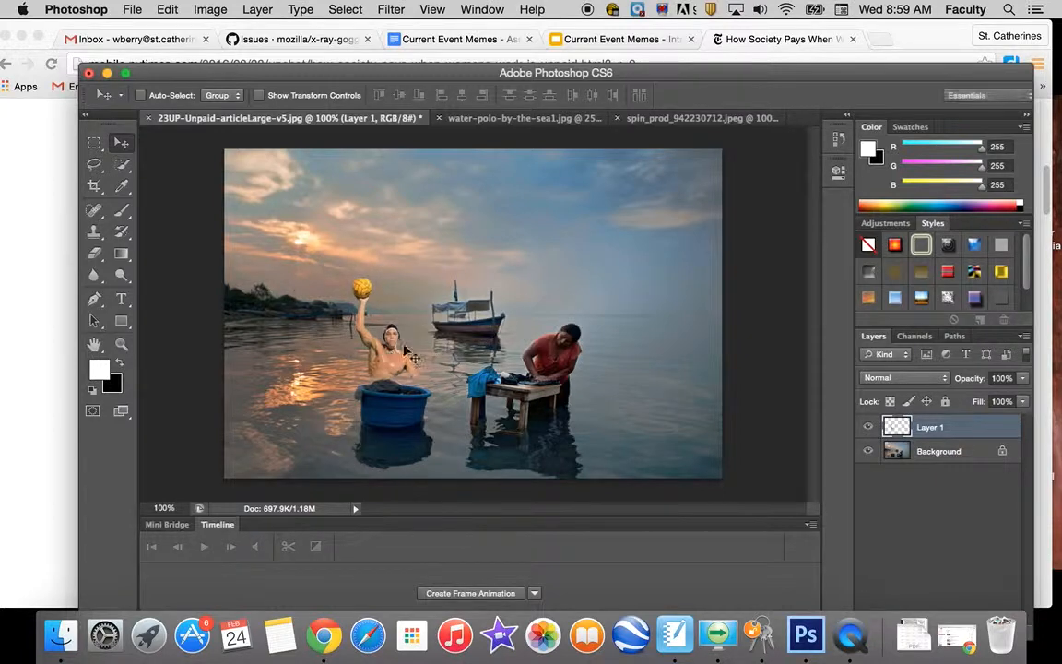
Bring the spin_prod_942230712.jpeg document to the front.
{"action": "left_click", "coordinate": [687, 118]}
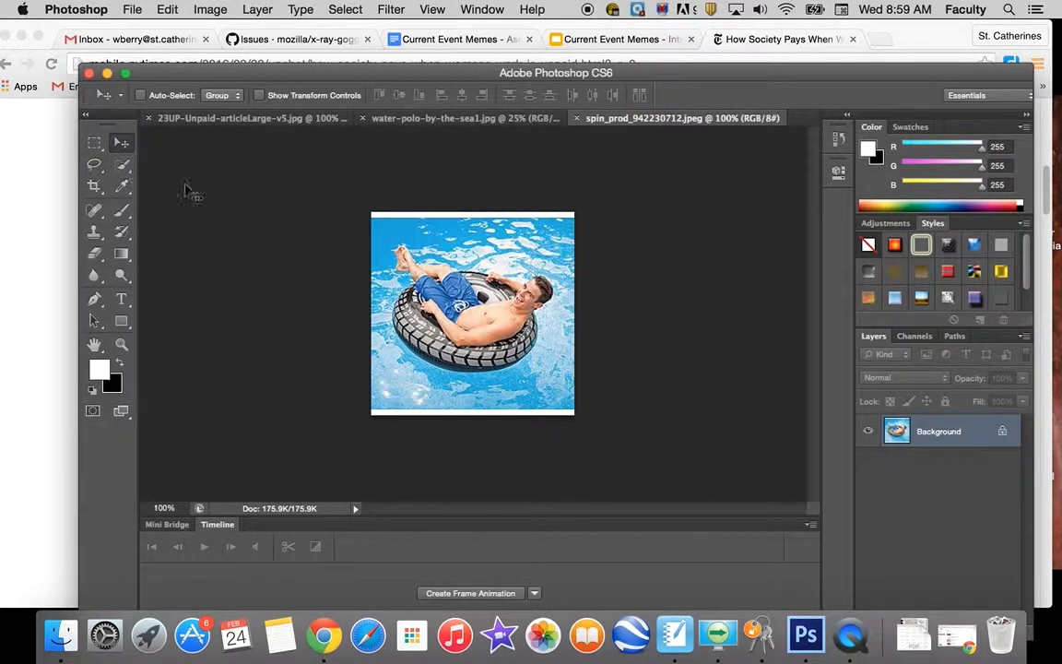
Try a loose freehand Lasso outline around the man and his inner tube, and undo the selection.
{"action": "left_click", "coordinate": [122, 164]}
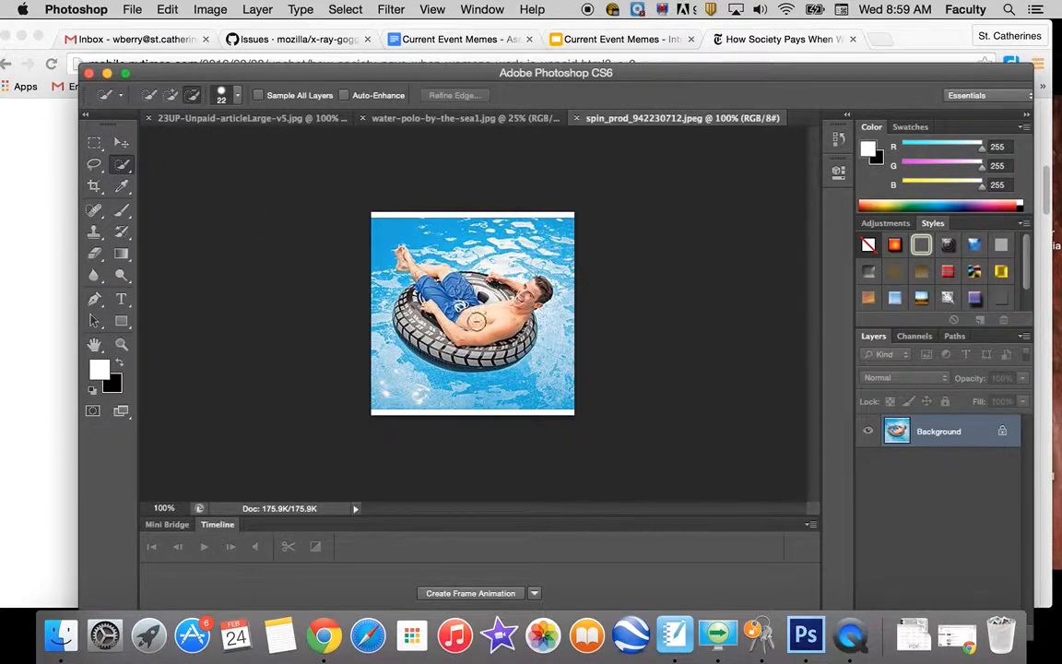
{"action": "left_click", "coordinate": [94, 164]}
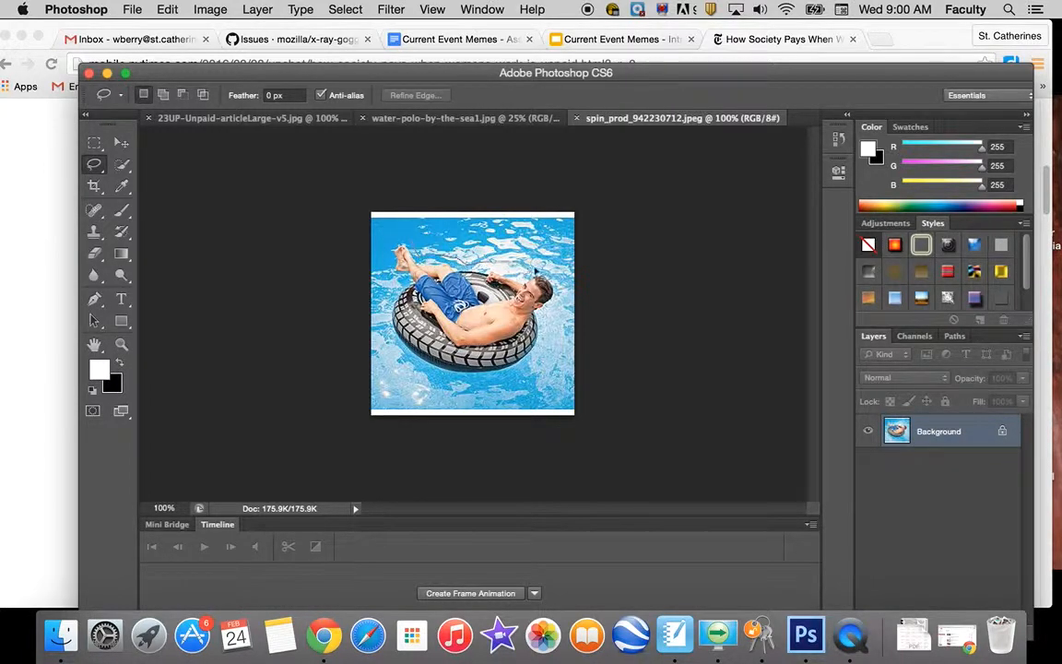
{"action": "mouse_move", "coordinate": [567, 302]}
{"action": "left_mouse_down"}
{"action": "mouse_move", "coordinate": [489, 369]}
{"action": "mouse_move", "coordinate": [380, 334]}
{"action": "mouse_move", "coordinate": [392, 253]}
{"action": "mouse_move", "coordinate": [561, 288]}
{"action": "left_mouse_up"}
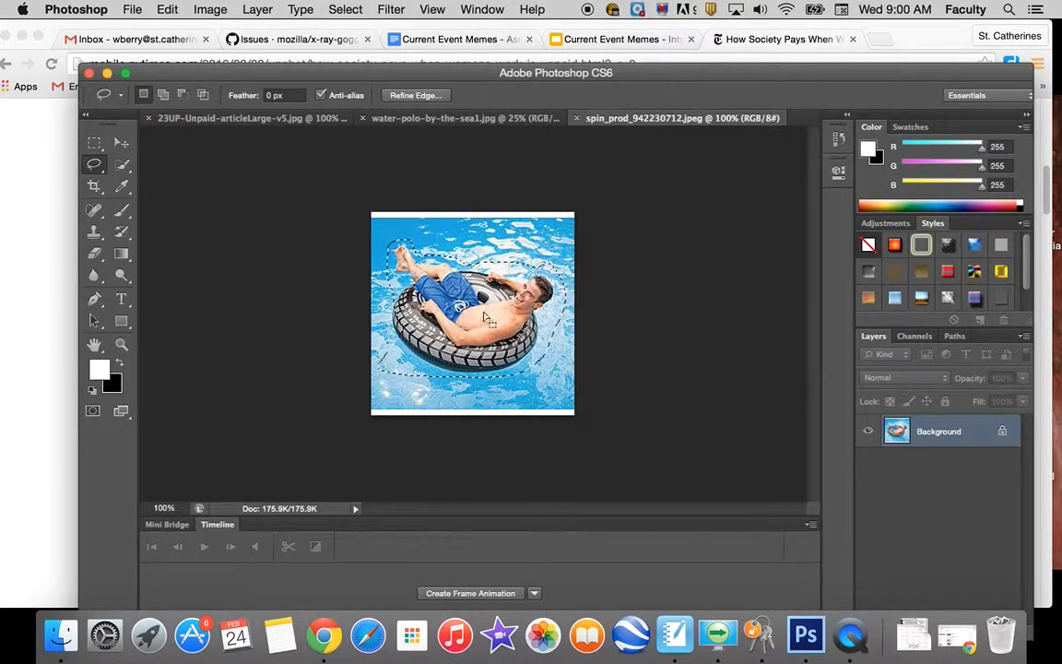
{"action": "key", "text": "super+z"}
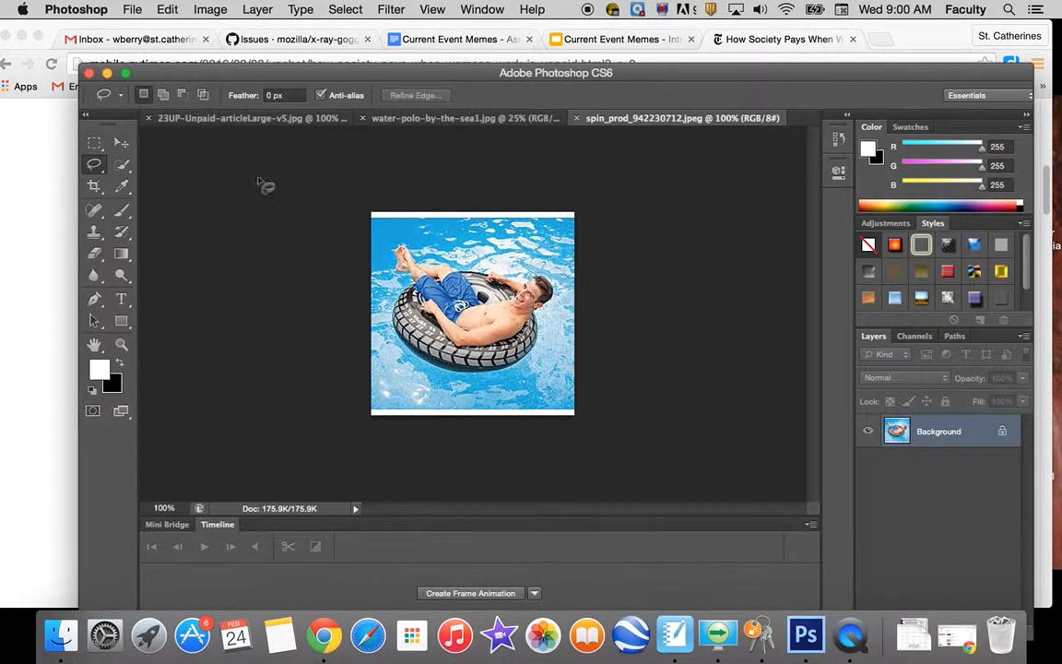
Copy a rectangular marquee selection around the man and inner tube and paste it into 23UP-Unpaid-articleLarge-v5.jpg.
{"action": "left_click", "coordinate": [94, 143]}
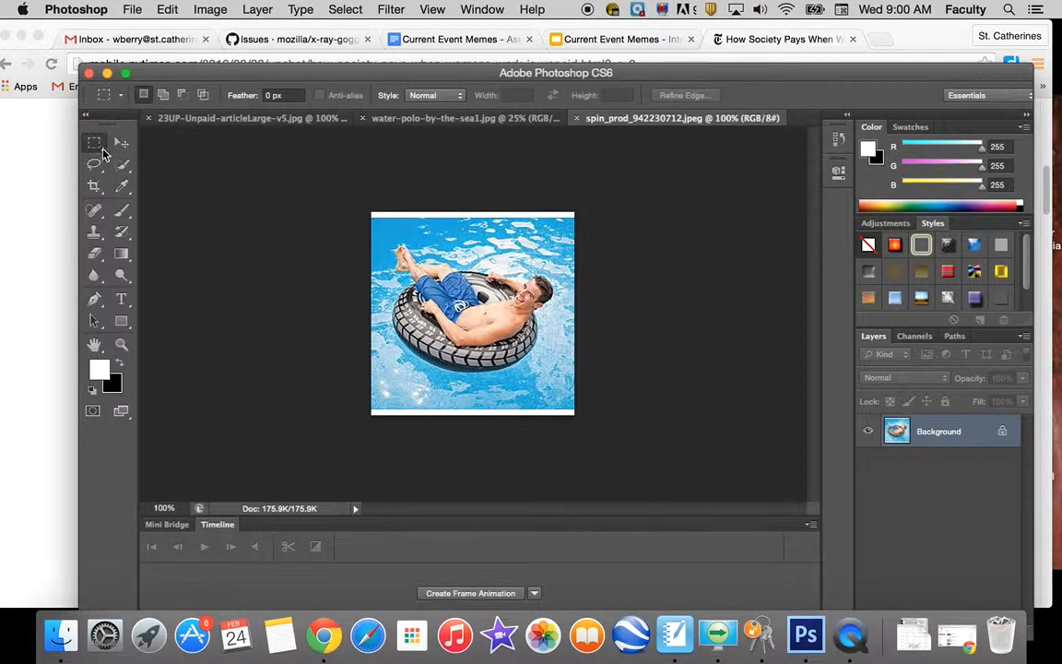
{"action": "left_click_drag", "start_coordinate": [380, 224], "coordinate": [563, 387]}
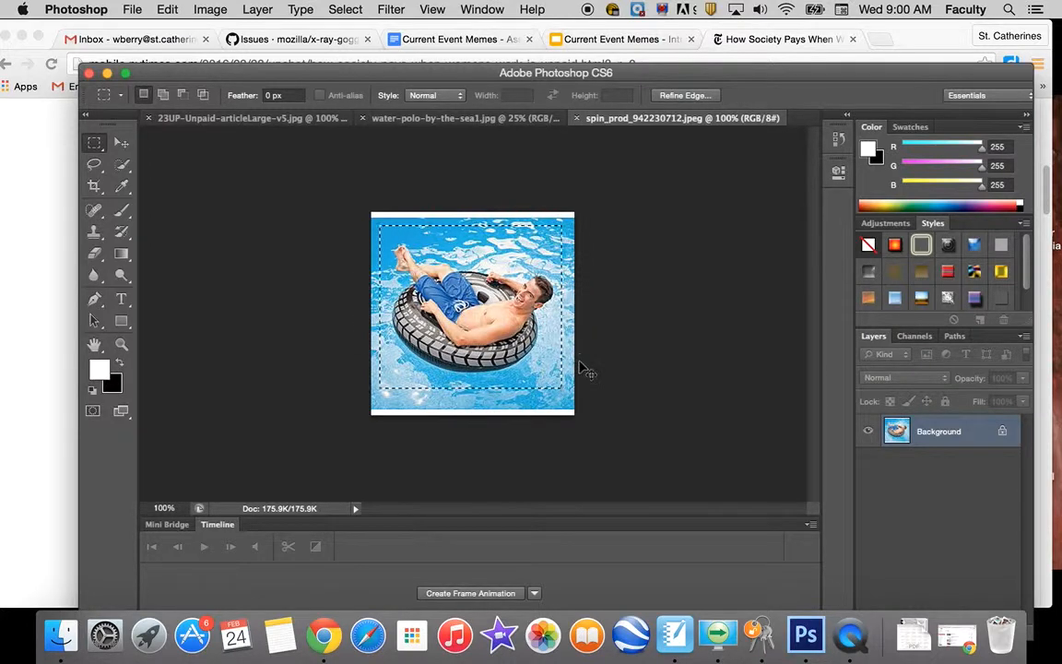
{"action": "key", "text": "ctrl+c"}
{"action": "left_click", "coordinate": [265, 118]}
{"action": "key", "text": "ctrl+v"}
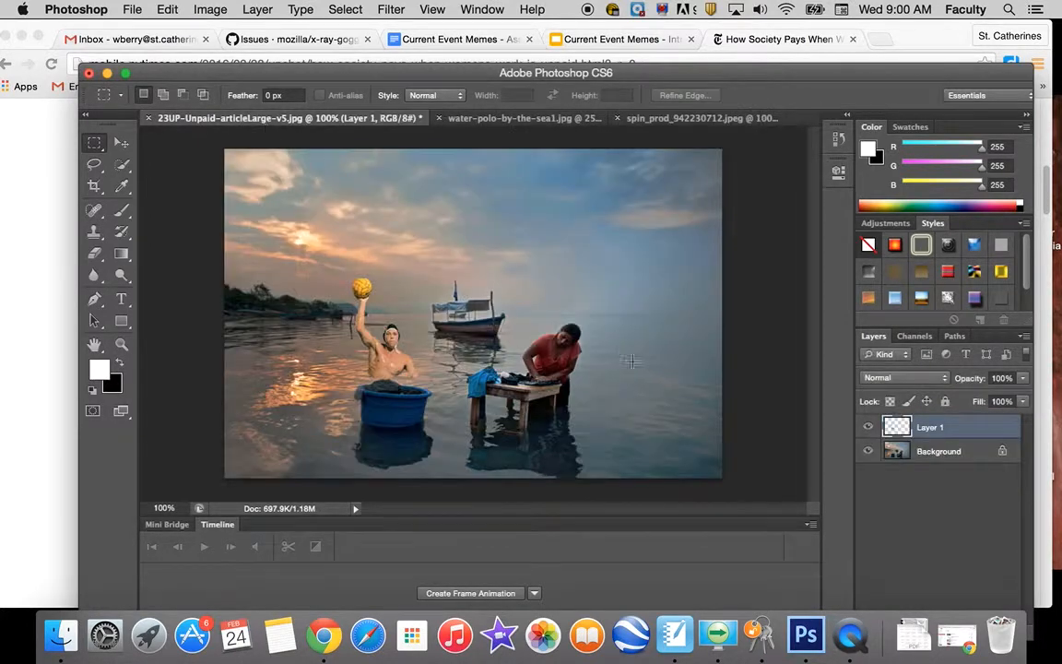
{"action": "key", "text": "ctrl+v"}
Move the pasted inner tube image beside the laundry table, against the photo's right edge.
{"action": "left_click", "coordinate": [122, 144]}
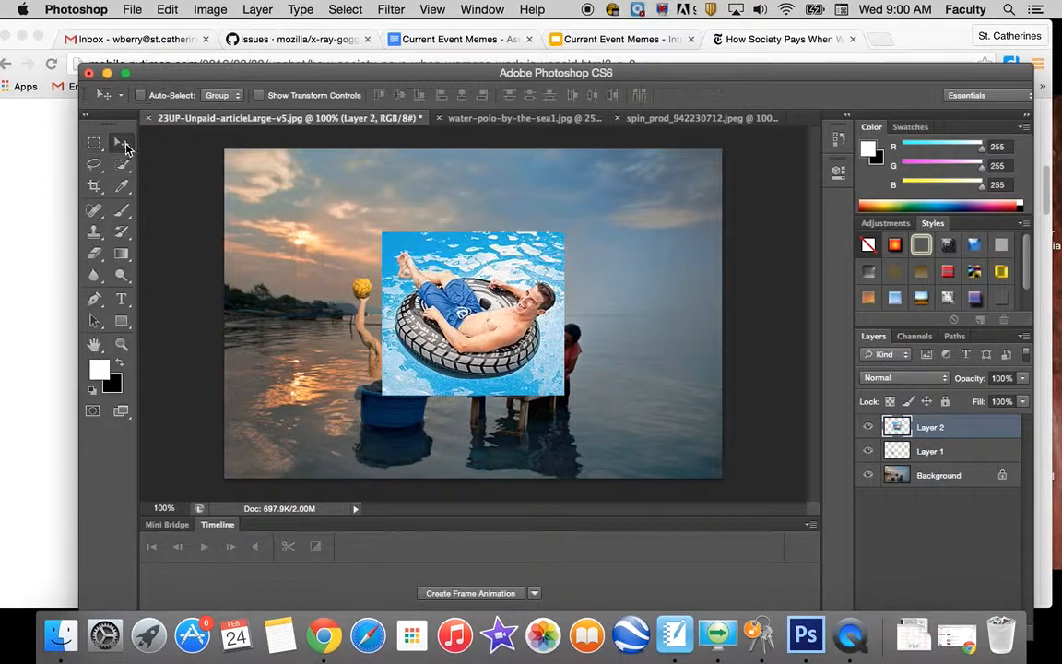
{"action": "left_click_drag", "start_coordinate": [499, 327], "coordinate": [655, 376]}
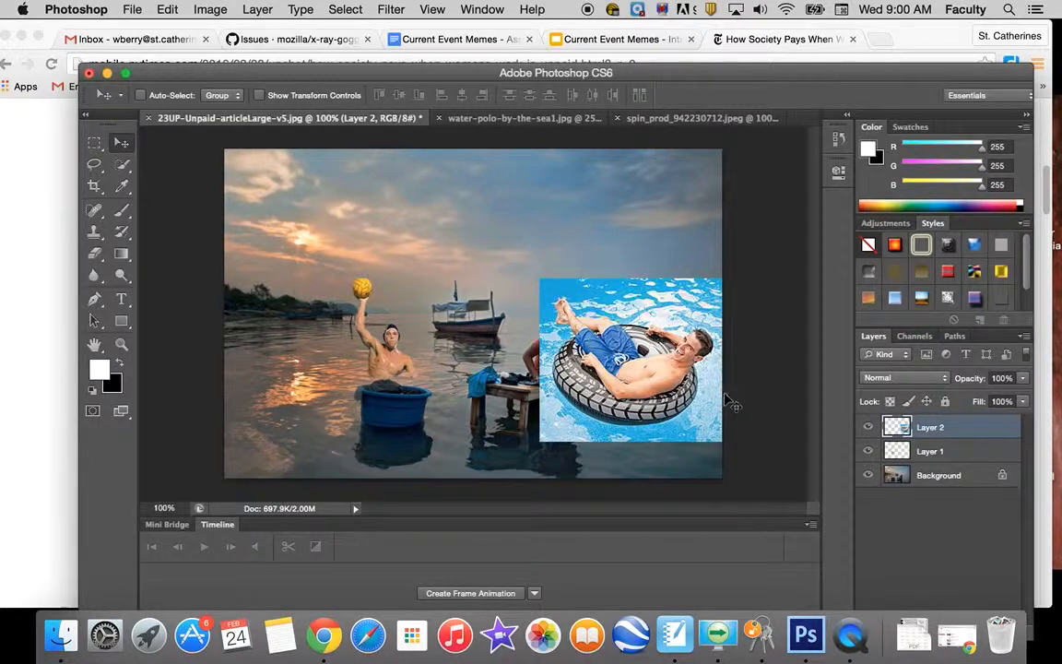
{"action": "left_click_drag", "start_coordinate": [627, 357], "coordinate": [552, 301]}
{"action": "left_click_drag", "start_coordinate": [611, 341], "coordinate": [671, 362]}
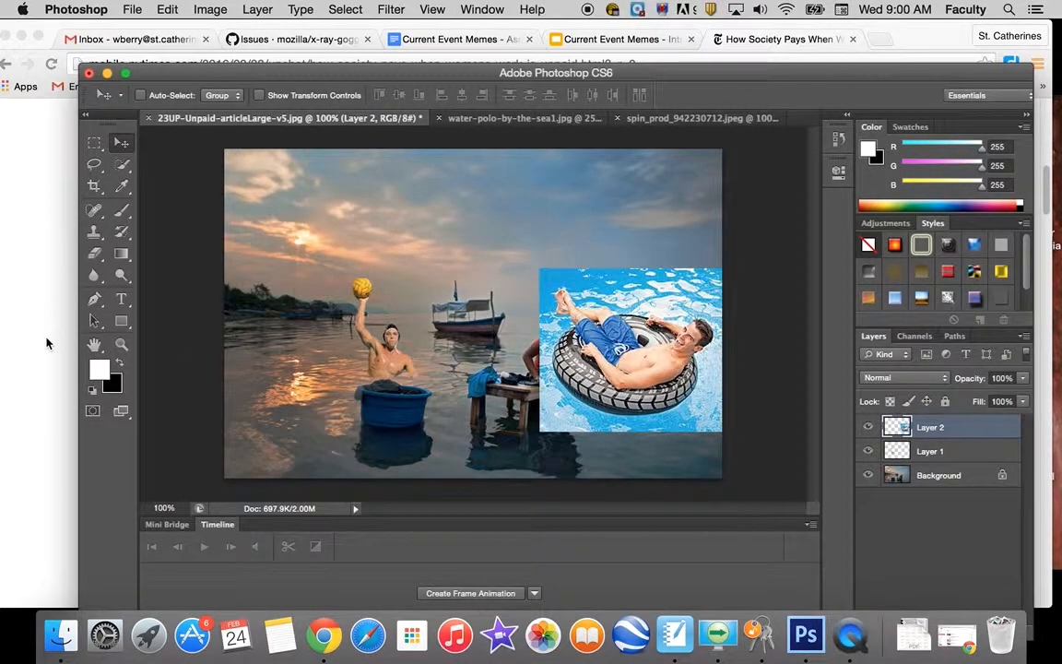
Erase part of the water above the man on Layer 2 using the Eraser with a 13 px brush.
{"action": "left_click", "coordinate": [95, 253]}
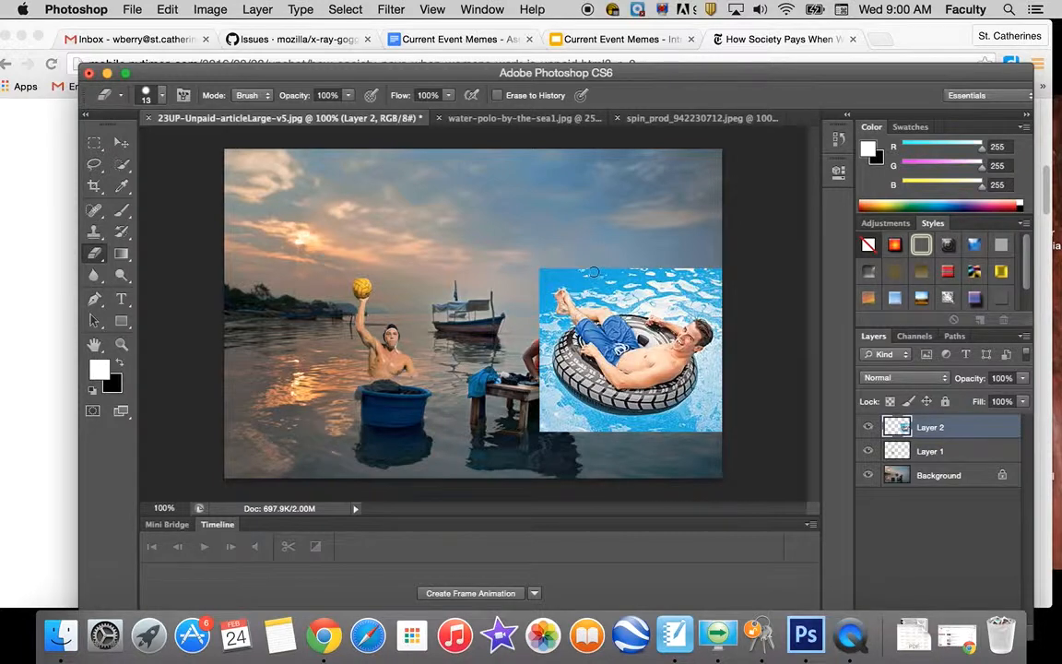
{"action": "mouse_move", "coordinate": [593, 272]}
{"action": "left_mouse_down"}
{"action": "mouse_move", "coordinate": [649, 274]}
{"action": "mouse_move", "coordinate": [624, 288]}
{"action": "mouse_move", "coordinate": [656, 294]}
{"action": "mouse_move", "coordinate": [635, 300]}
{"action": "mouse_move", "coordinate": [661, 278]}
{"action": "mouse_move", "coordinate": [534, 271]}
{"action": "mouse_move", "coordinate": [616, 278]}
{"action": "mouse_move", "coordinate": [584, 274]}
{"action": "mouse_move", "coordinate": [585, 290]}
{"action": "mouse_move", "coordinate": [618, 288]}
{"action": "left_mouse_up"}
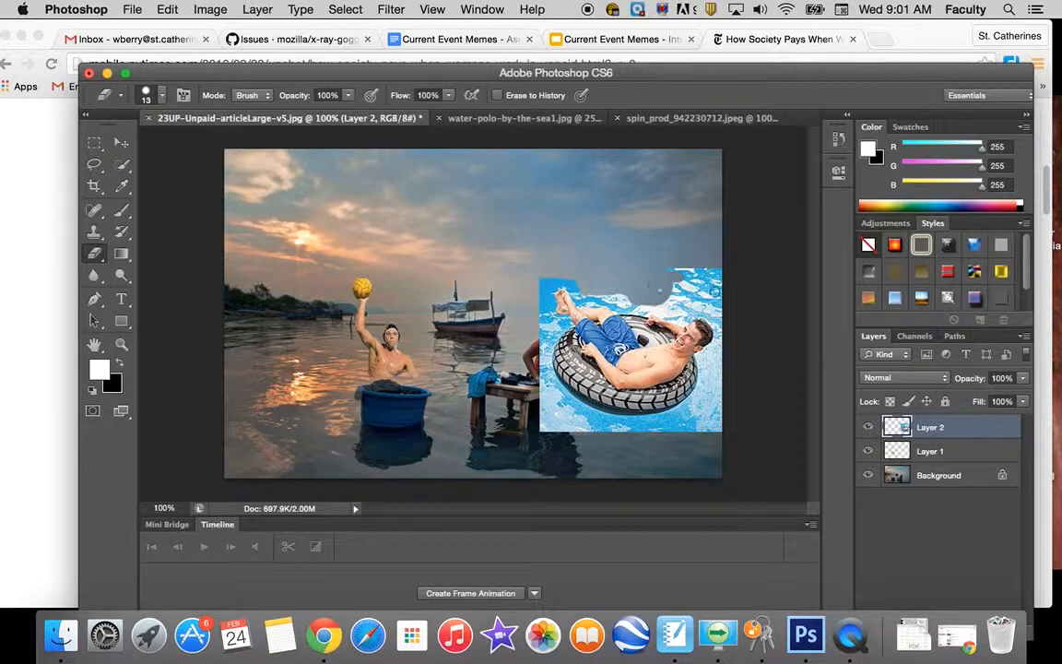
Convert the locked Background into a regular layer, keeping the default name and settings.
{"action": "left_click", "coordinate": [950, 476]}
{"action": "double_click", "coordinate": [1003, 476]}
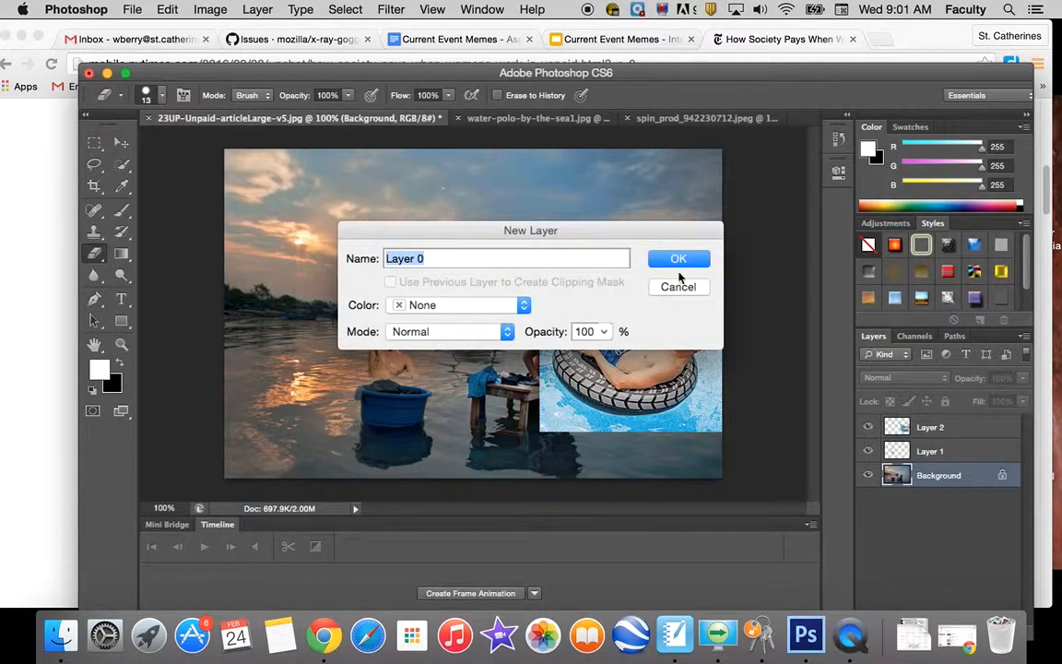
{"action": "left_click", "coordinate": [671, 262]}
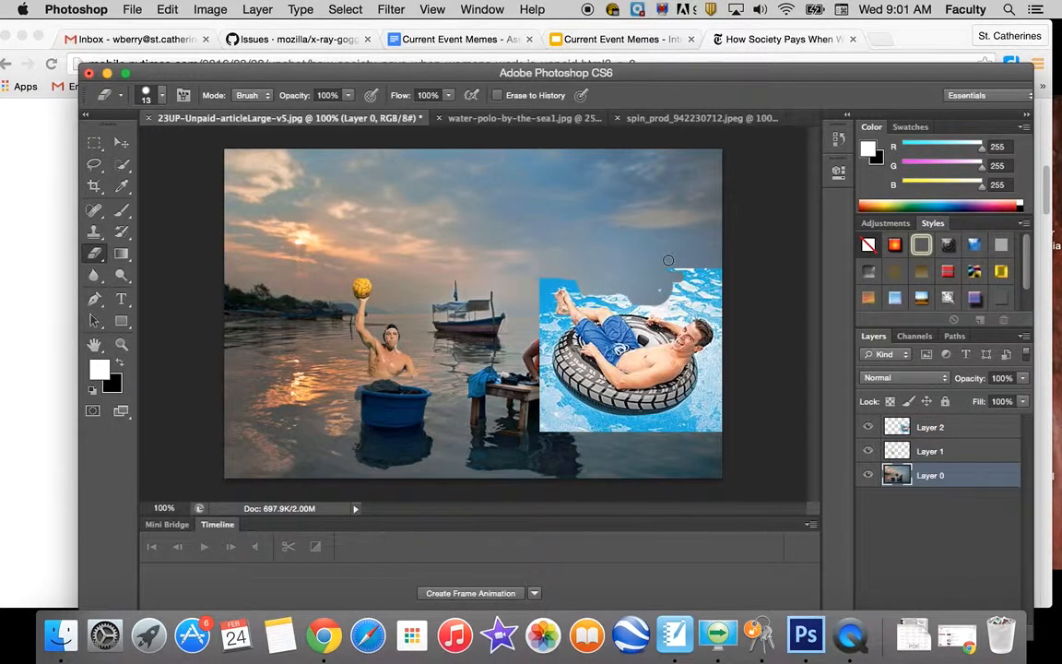
Erase a patch of sky on Layer 0 above the inner tube, and undo the erasing.
{"action": "mouse_move", "coordinate": [579, 221]}
{"action": "left_mouse_down"}
{"action": "mouse_move", "coordinate": [627, 226]}
{"action": "mouse_move", "coordinate": [581, 238]}
{"action": "mouse_move", "coordinate": [637, 242]}
{"action": "left_mouse_up"}
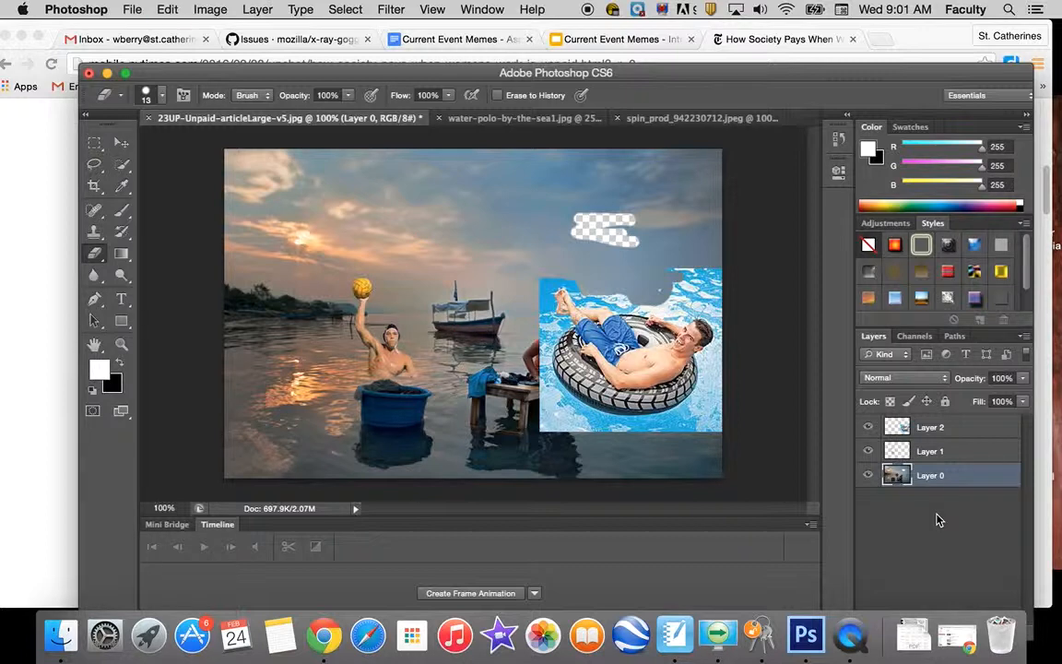
{"action": "key", "text": "super+z"}
{"action": "key", "text": "super+z"}
{"action": "left_click", "coordinate": [169, 9]}
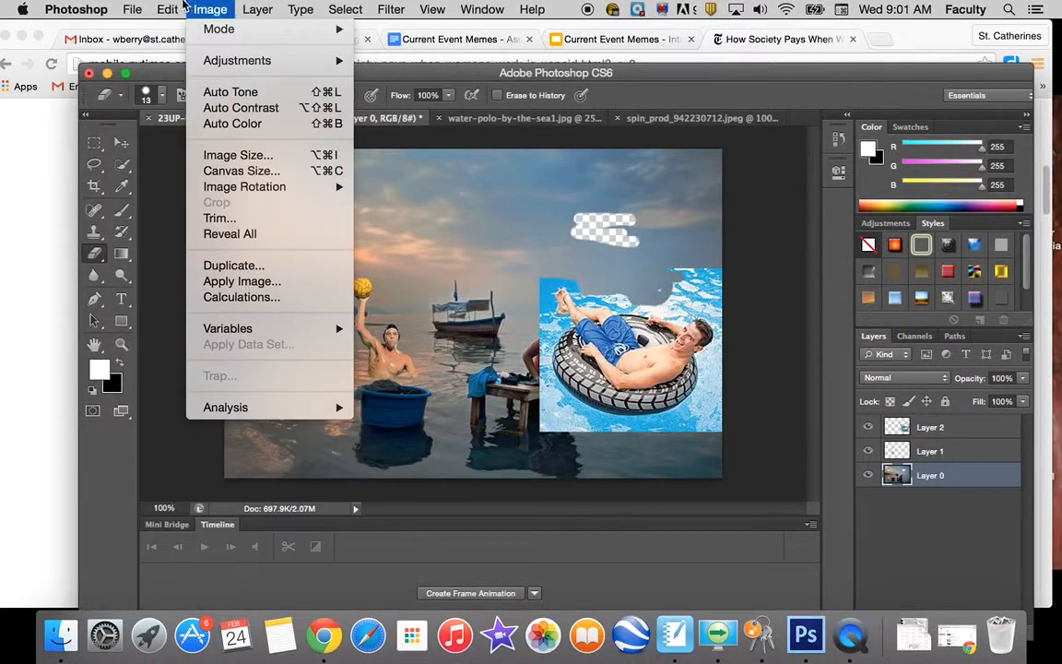
{"action": "left_click", "coordinate": [181, 62]}
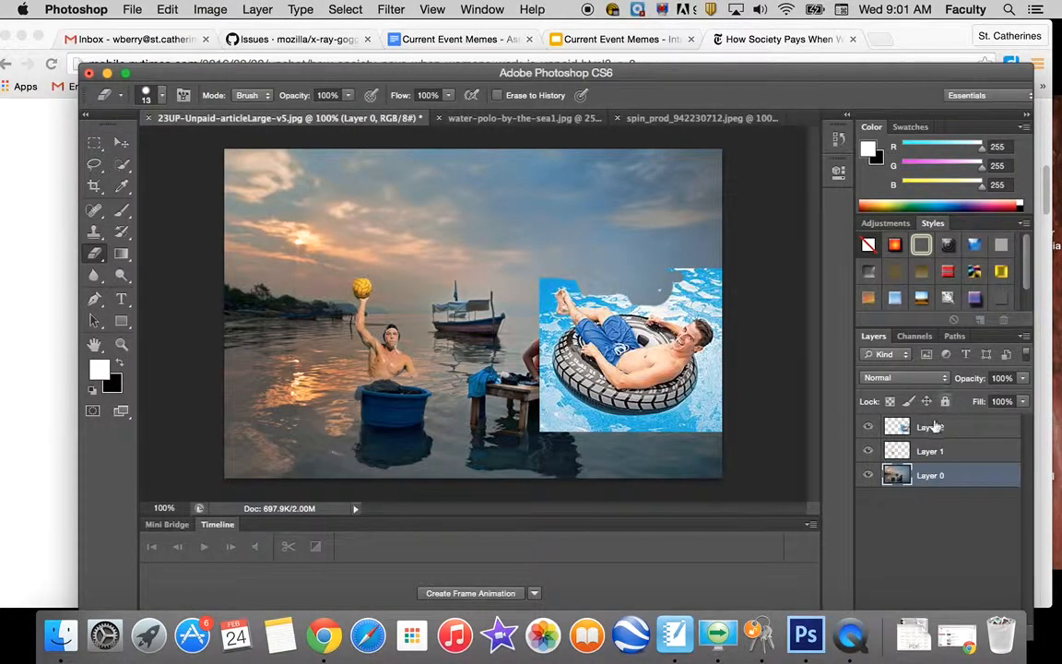
Erase the remaining pool water on Layer 2 above the man and around his head, legs and feet.
{"action": "left_click", "coordinate": [919, 430]}
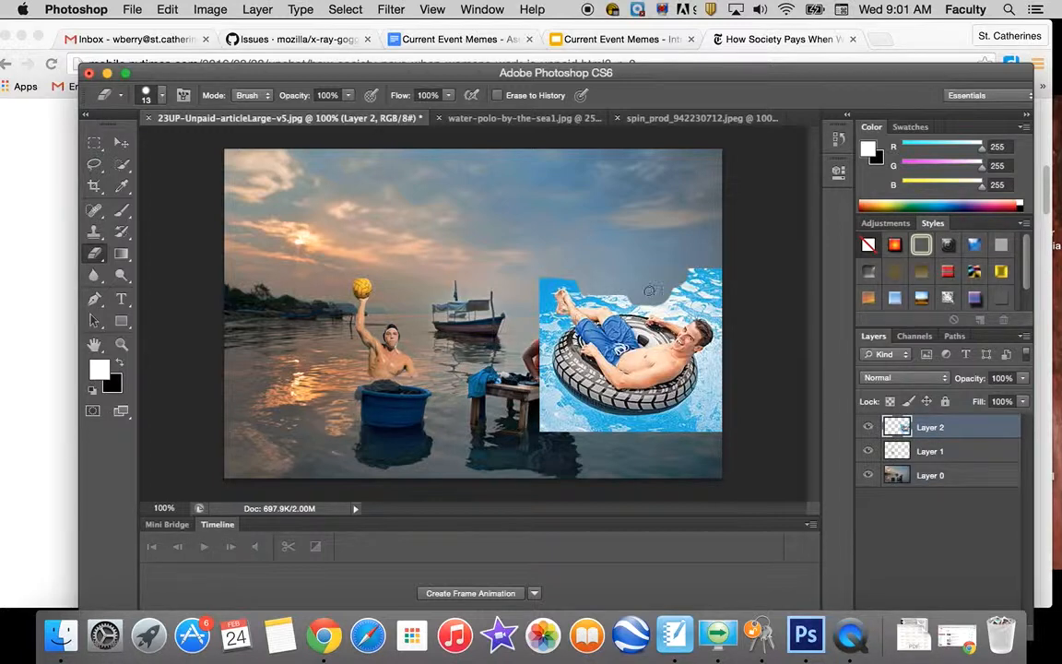
{"action": "left_click_drag", "start_coordinate": [645, 312], "coordinate": [658, 309]}
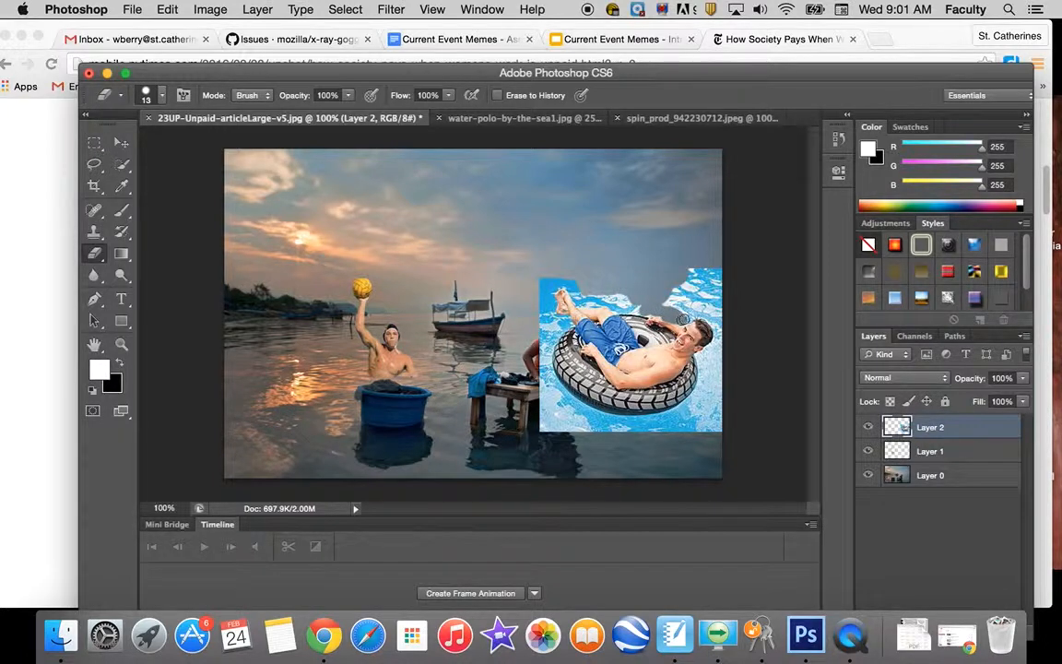
{"action": "mouse_move", "coordinate": [705, 312]}
{"action": "left_mouse_down"}
{"action": "mouse_move", "coordinate": [686, 274]}
{"action": "mouse_move", "coordinate": [723, 273]}
{"action": "mouse_move", "coordinate": [700, 272]}
{"action": "mouse_move", "coordinate": [700, 286]}
{"action": "mouse_move", "coordinate": [678, 288]}
{"action": "mouse_move", "coordinate": [718, 285]}
{"action": "mouse_move", "coordinate": [655, 290]}
{"action": "mouse_move", "coordinate": [706, 300]}
{"action": "left_mouse_up"}
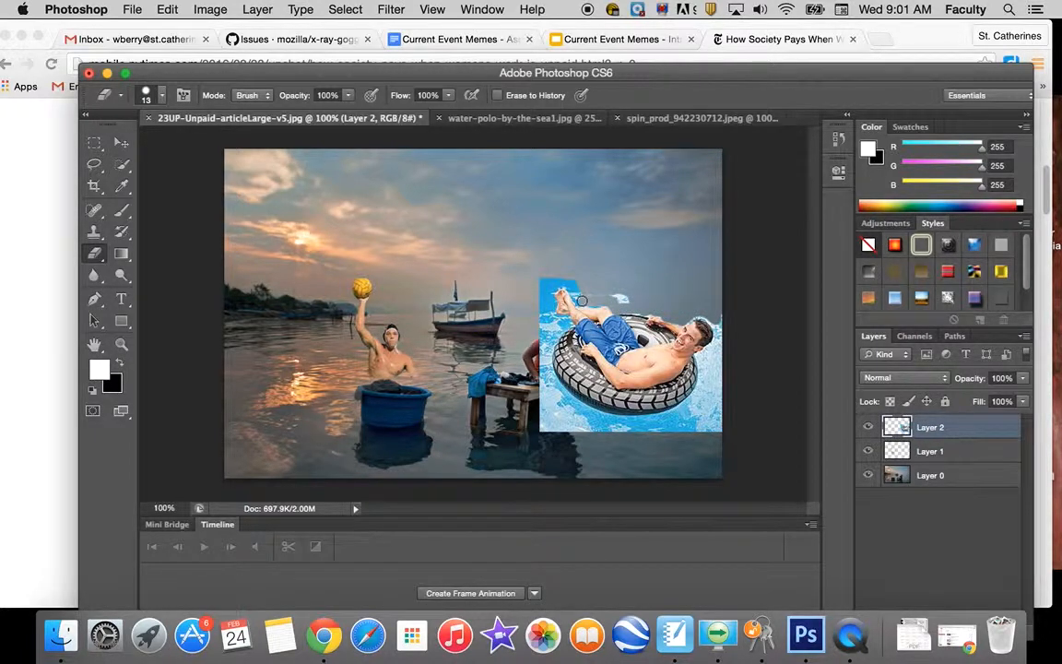
{"action": "left_click_drag", "start_coordinate": [578, 300], "coordinate": [553, 284]}
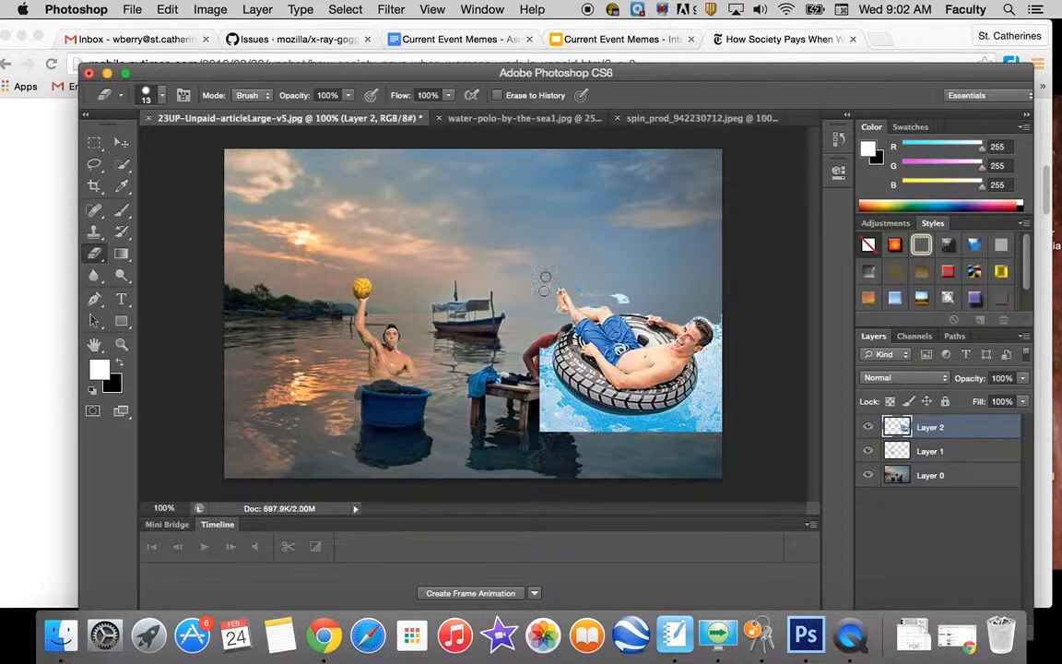
{"action": "mouse_move", "coordinate": [578, 274]}
{"action": "left_mouse_down"}
{"action": "mouse_move", "coordinate": [584, 296]}
{"action": "mouse_move", "coordinate": [631, 301]}
{"action": "left_mouse_up"}
Erase the pool water beside the inner tube on Layer 2, uncovering the washing woman and her table.
{"action": "left_click", "coordinate": [121, 345]}
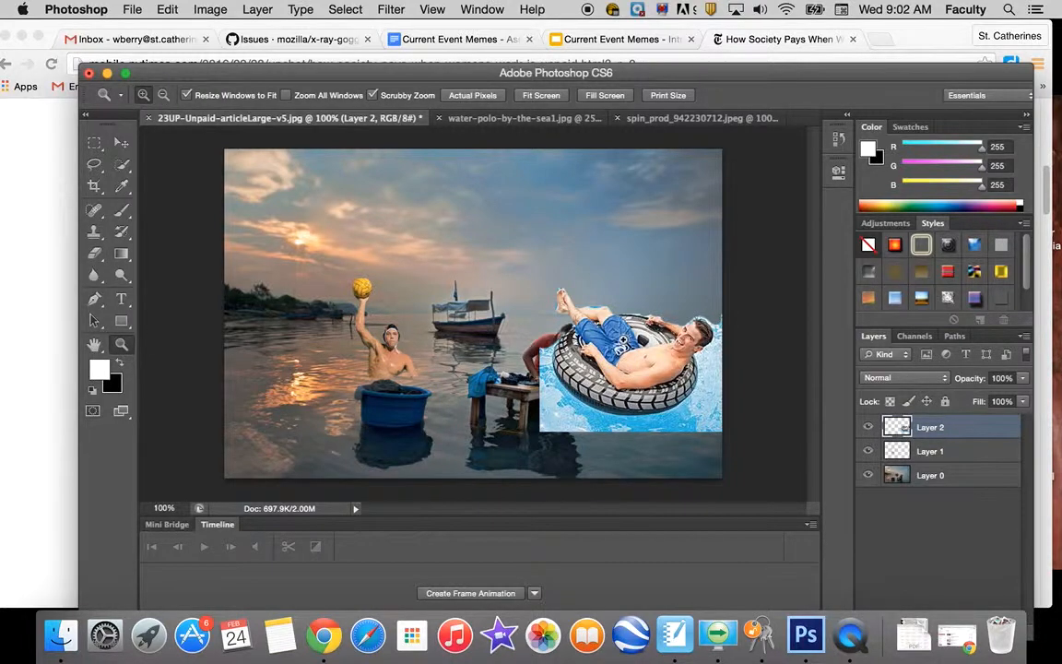
{"action": "left_click", "coordinate": [633, 350]}
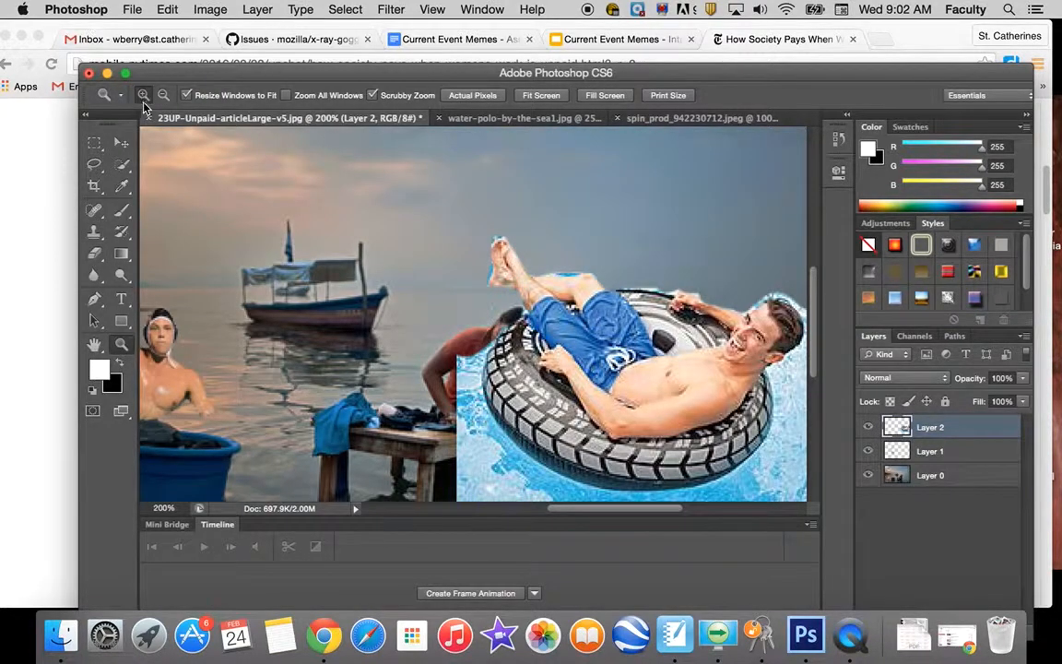
{"action": "left_click", "coordinate": [666, 401]}
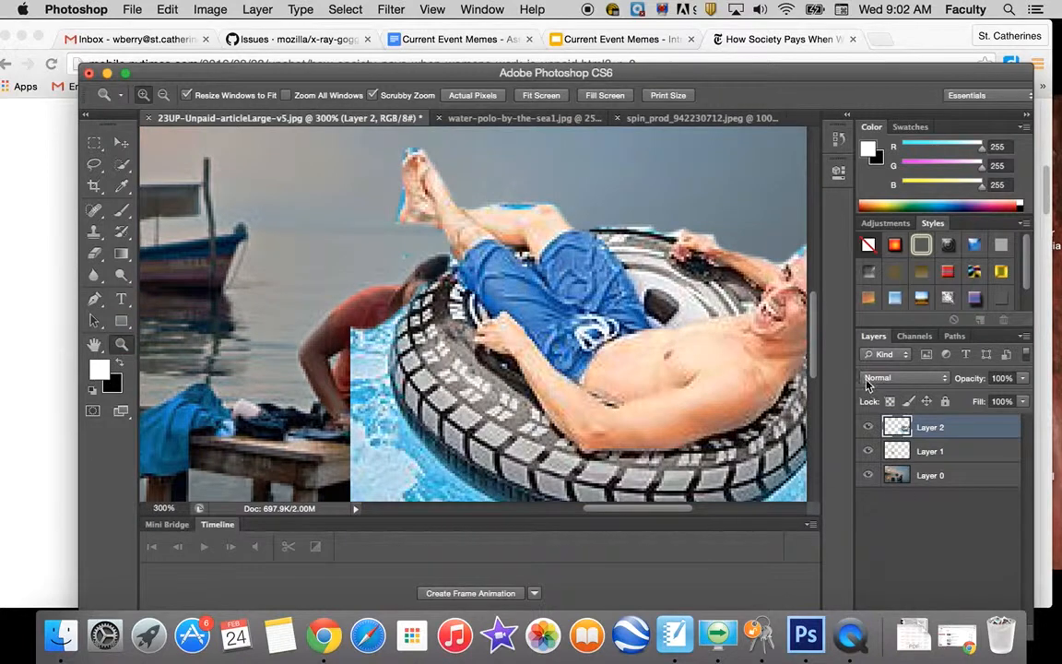
{"action": "scroll", "coordinate": [674, 532], "scroll_direction": "right", "scroll_amount": 5}
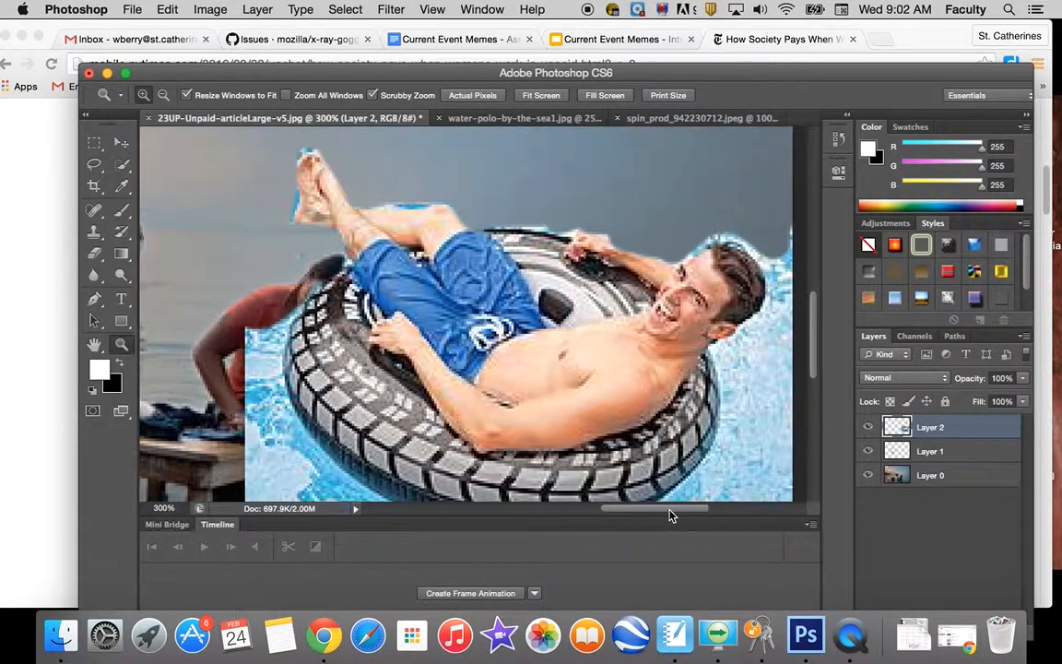
{"action": "left_click", "coordinate": [93, 253]}
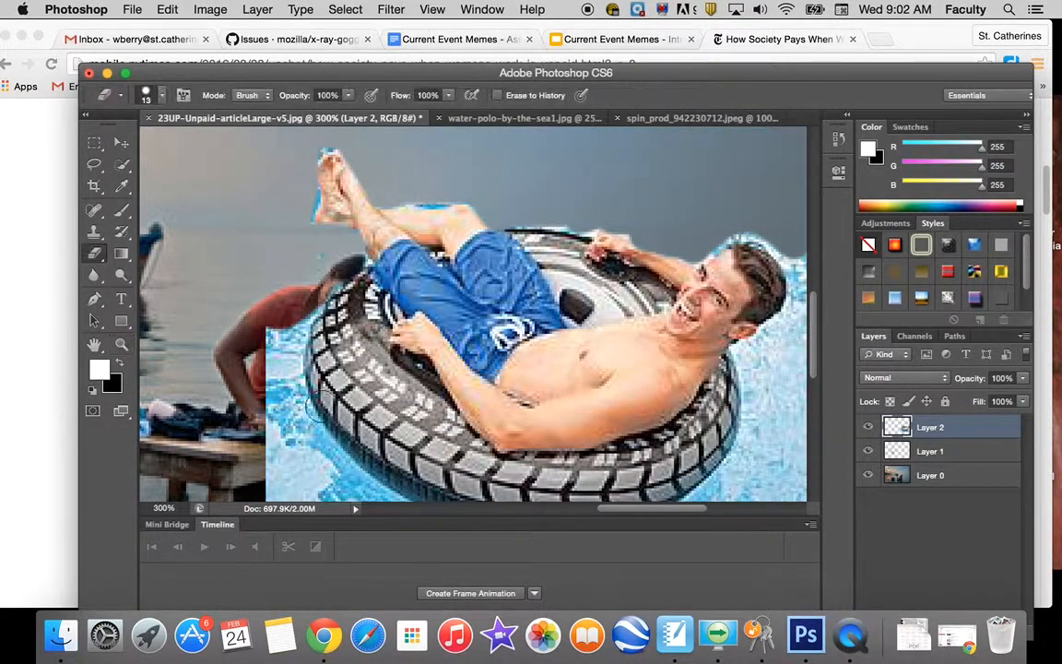
{"action": "mouse_move", "coordinate": [289, 315]}
{"action": "left_mouse_down"}
{"action": "mouse_move", "coordinate": [265, 281]}
{"action": "mouse_move", "coordinate": [289, 394]}
{"action": "mouse_move", "coordinate": [266, 361]}
{"action": "mouse_move", "coordinate": [241, 423]}
{"action": "mouse_move", "coordinate": [247, 450]}
{"action": "mouse_move", "coordinate": [287, 490]}
{"action": "mouse_move", "coordinate": [323, 482]}
{"action": "mouse_move", "coordinate": [359, 490]}
{"action": "mouse_move", "coordinate": [282, 400]}
{"action": "mouse_move", "coordinate": [297, 408]}
{"action": "mouse_move", "coordinate": [266, 392]}
{"action": "mouse_move", "coordinate": [308, 472]}
{"action": "mouse_move", "coordinate": [286, 426]}
{"action": "left_mouse_up"}
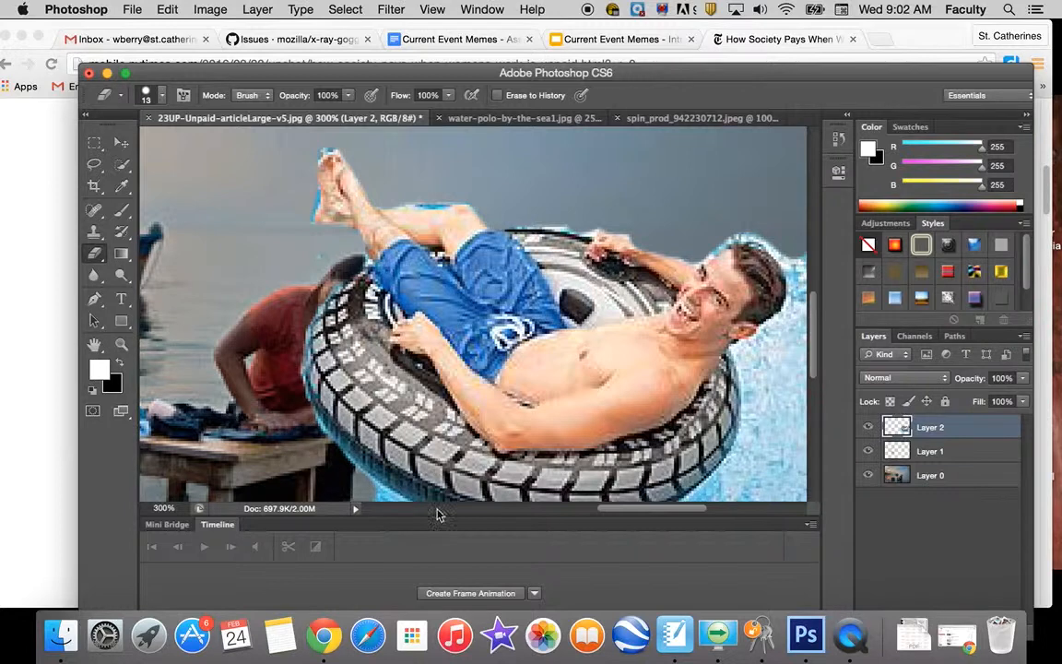
Erase the strip of pool water on Layer 2 below the inner tube.
{"action": "scroll", "coordinate": [734, 350], "scroll_direction": "down", "scroll_amount": 5}
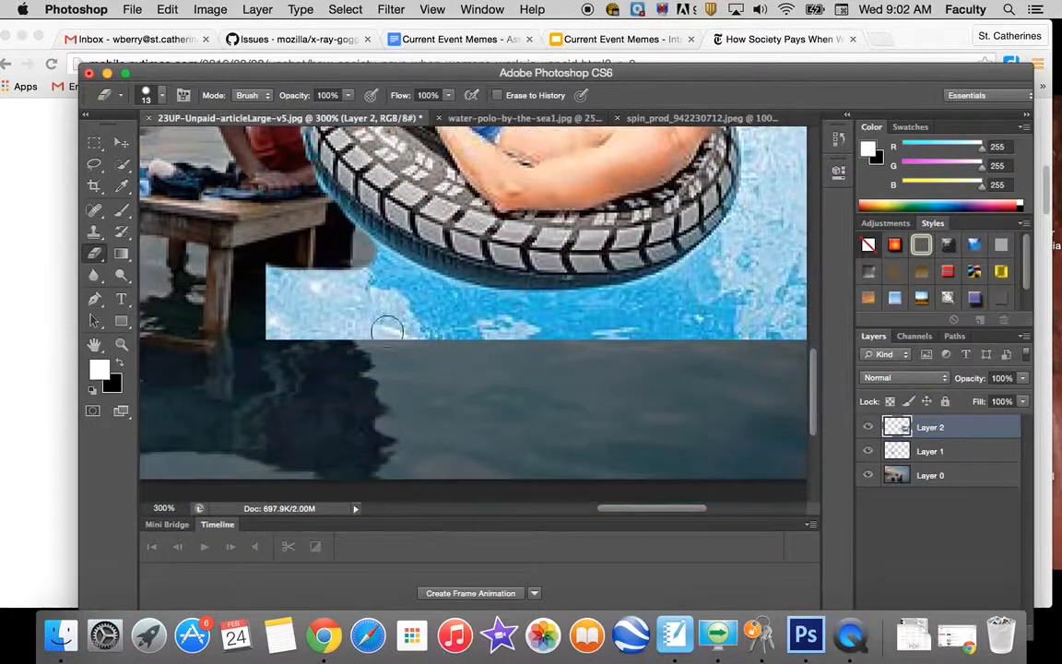
{"action": "mouse_move", "coordinate": [271, 275]}
{"action": "left_mouse_down"}
{"action": "mouse_move", "coordinate": [350, 267]}
{"action": "mouse_move", "coordinate": [334, 233]}
{"action": "mouse_move", "coordinate": [406, 275]}
{"action": "mouse_move", "coordinate": [295, 253]}
{"action": "mouse_move", "coordinate": [249, 292]}
{"action": "mouse_move", "coordinate": [313, 272]}
{"action": "mouse_move", "coordinate": [242, 293]}
{"action": "mouse_move", "coordinate": [405, 300]}
{"action": "mouse_move", "coordinate": [354, 340]}
{"action": "mouse_move", "coordinate": [443, 295]}
{"action": "mouse_move", "coordinate": [410, 268]}
{"action": "mouse_move", "coordinate": [378, 268]}
{"action": "mouse_move", "coordinate": [412, 286]}
{"action": "mouse_move", "coordinate": [535, 276]}
{"action": "mouse_move", "coordinate": [592, 304]}
{"action": "mouse_move", "coordinate": [539, 276]}
{"action": "mouse_move", "coordinate": [627, 293]}
{"action": "mouse_move", "coordinate": [443, 295]}
{"action": "mouse_move", "coordinate": [697, 337]}
{"action": "mouse_move", "coordinate": [621, 315]}
{"action": "left_mouse_up"}
{"action": "mouse_move", "coordinate": [611, 306]}
{"action": "left_mouse_down"}
{"action": "mouse_move", "coordinate": [598, 275]}
{"action": "mouse_move", "coordinate": [660, 238]}
{"action": "mouse_move", "coordinate": [676, 280]}
{"action": "mouse_move", "coordinate": [565, 254]}
{"action": "mouse_move", "coordinate": [543, 277]}
{"action": "mouse_move", "coordinate": [682, 281]}
{"action": "mouse_move", "coordinate": [768, 328]}
{"action": "left_mouse_up"}
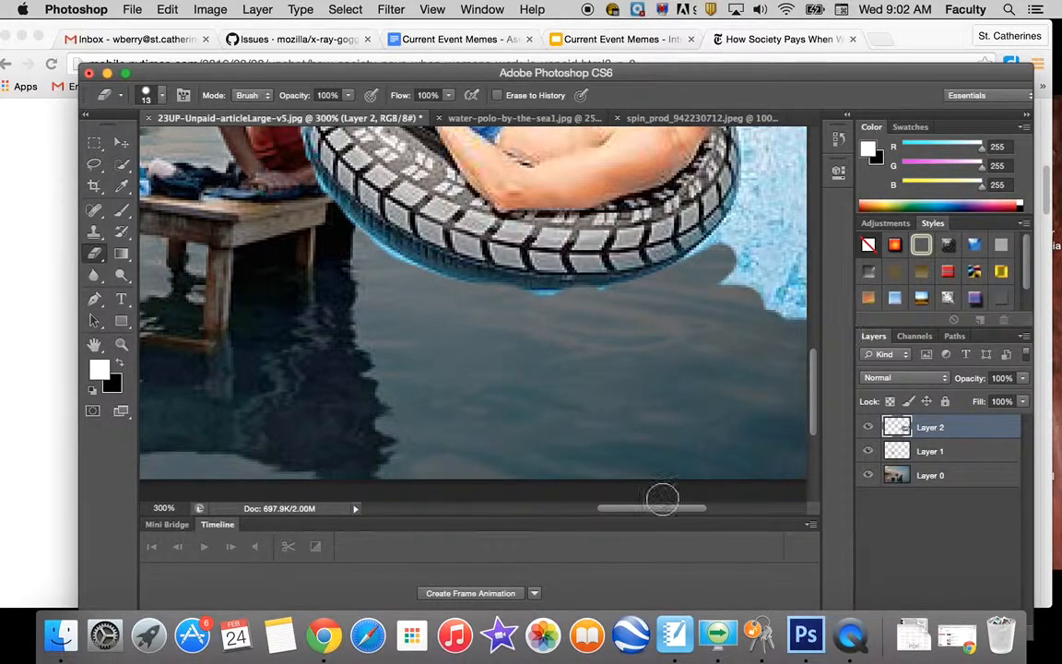
Erase the remaining pool water on Layer 2 between the inner tube, the man's head and the image's right edge.
{"action": "left_click_drag", "start_coordinate": [671, 509], "coordinate": [726, 509]}
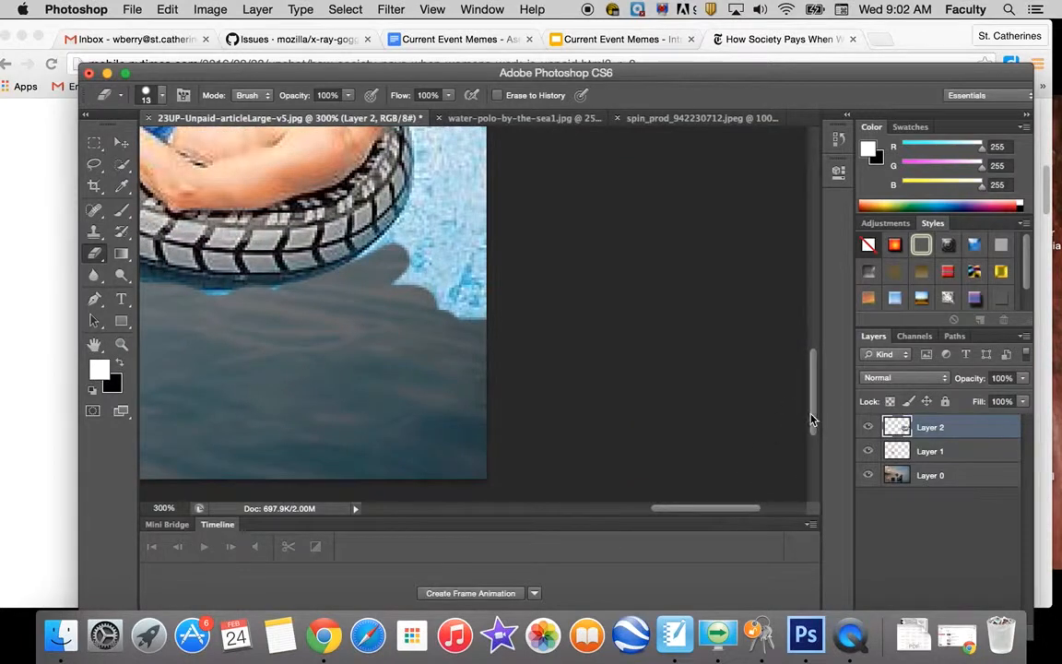
{"action": "left_click_drag", "start_coordinate": [813, 422], "coordinate": [817, 373]}
{"action": "mouse_move", "coordinate": [448, 334]}
{"action": "left_mouse_down"}
{"action": "mouse_move", "coordinate": [413, 397]}
{"action": "mouse_move", "coordinate": [368, 429]}
{"action": "mouse_move", "coordinate": [408, 423]}
{"action": "mouse_move", "coordinate": [430, 438]}
{"action": "mouse_move", "coordinate": [403, 452]}
{"action": "mouse_move", "coordinate": [451, 444]}
{"action": "mouse_move", "coordinate": [451, 469]}
{"action": "mouse_move", "coordinate": [478, 472]}
{"action": "mouse_move", "coordinate": [477, 321]}
{"action": "mouse_move", "coordinate": [463, 337]}
{"action": "mouse_move", "coordinate": [456, 417]}
{"action": "mouse_move", "coordinate": [446, 410]}
{"action": "mouse_move", "coordinate": [458, 343]}
{"action": "mouse_move", "coordinate": [435, 403]}
{"action": "mouse_move", "coordinate": [434, 307]}
{"action": "mouse_move", "coordinate": [420, 285]}
{"action": "mouse_move", "coordinate": [474, 240]}
{"action": "mouse_move", "coordinate": [463, 295]}
{"action": "left_mouse_up"}
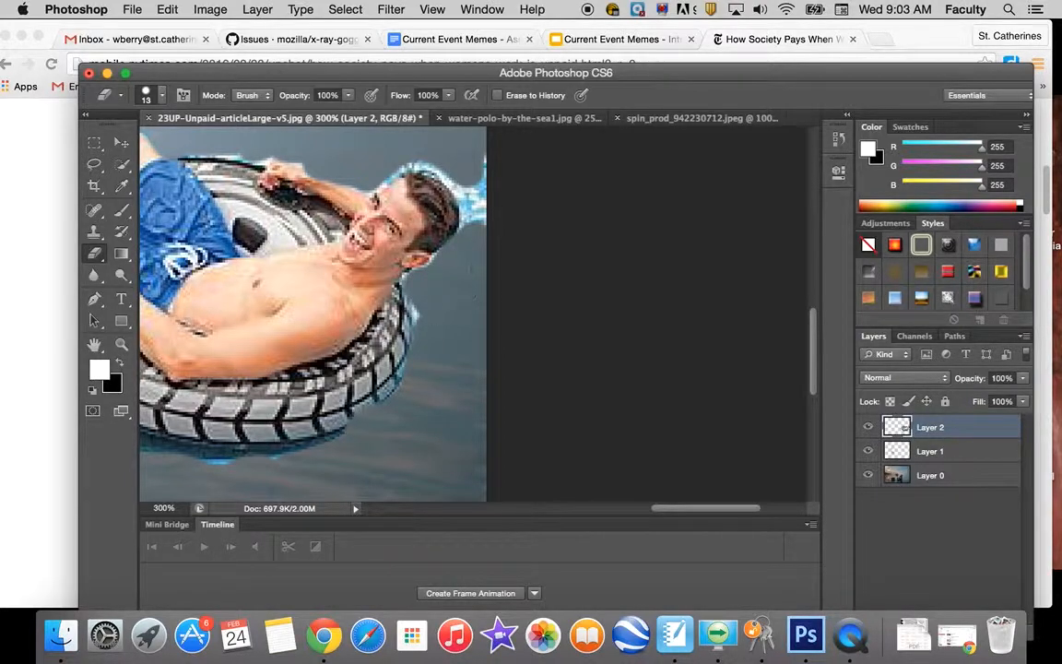
{"action": "mouse_move", "coordinate": [433, 198]}
{"action": "left_mouse_down"}
{"action": "mouse_move", "coordinate": [435, 140]}
{"action": "mouse_move", "coordinate": [417, 175]}
{"action": "mouse_move", "coordinate": [477, 219]}
{"action": "left_mouse_up"}
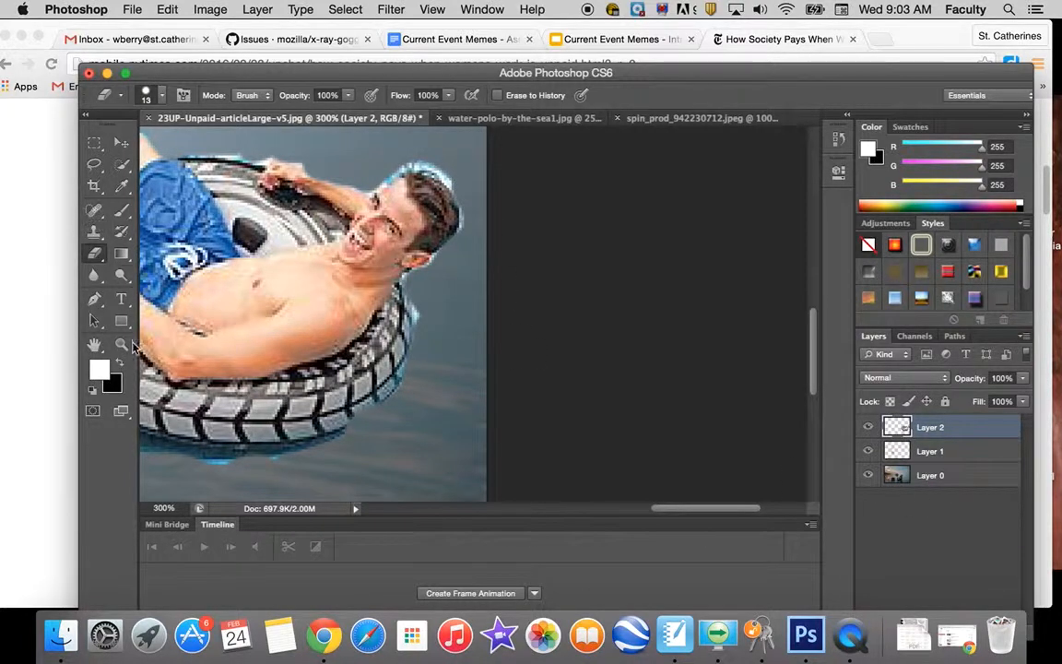
Free-transform Layer 2 to about 71.82% width and 65.26% height, place the man beside the washing woman, and apply it.
{"action": "left_click", "coordinate": [122, 344]}
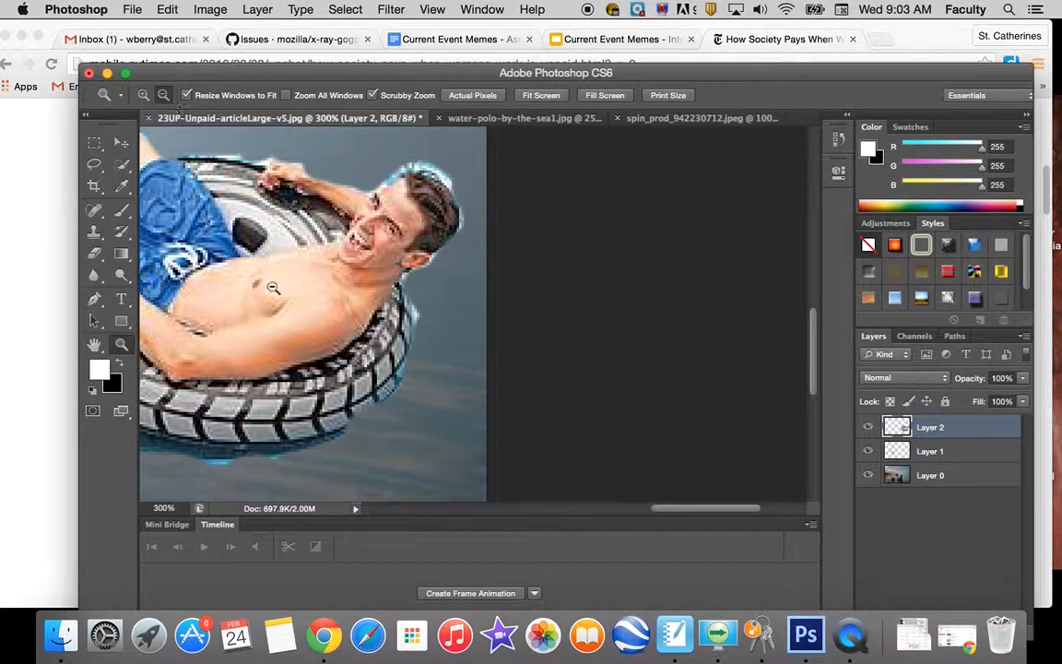
{"action": "left_click", "coordinate": [273, 288]}
{"action": "left_click", "coordinate": [290, 299]}
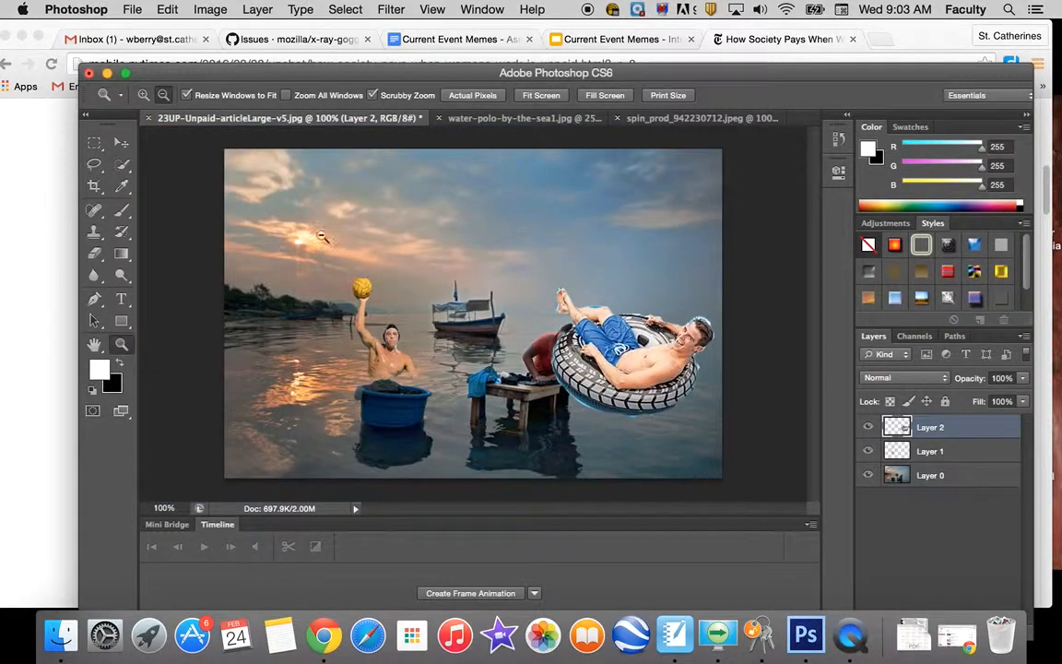
{"action": "left_click", "coordinate": [201, 8]}
{"action": "mouse_move", "coordinate": [166, 8]}
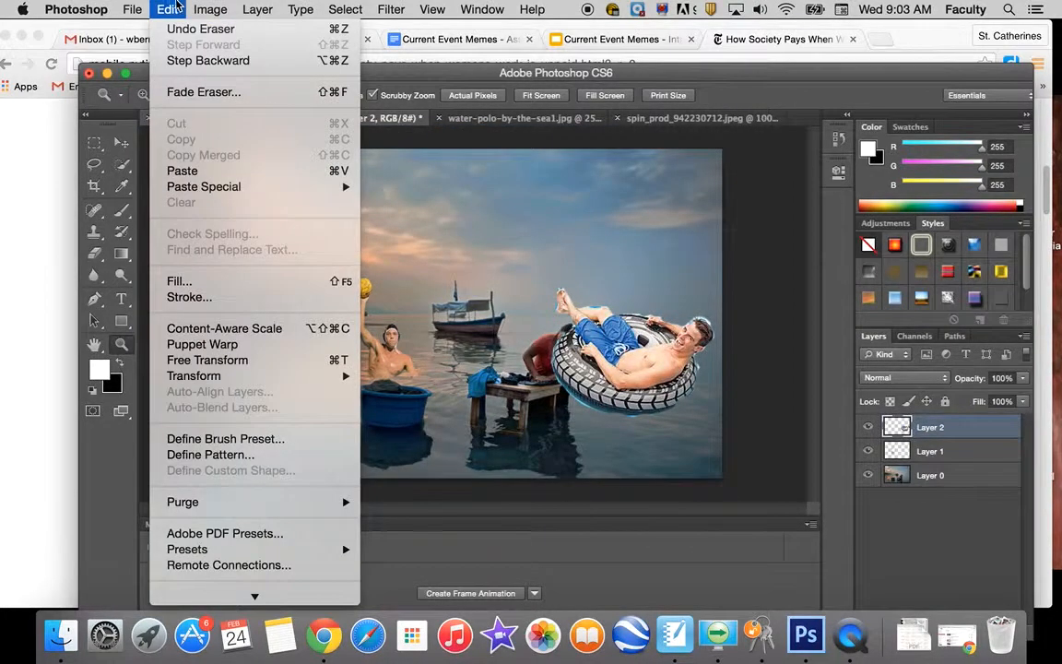
{"action": "left_click", "coordinate": [242, 362]}
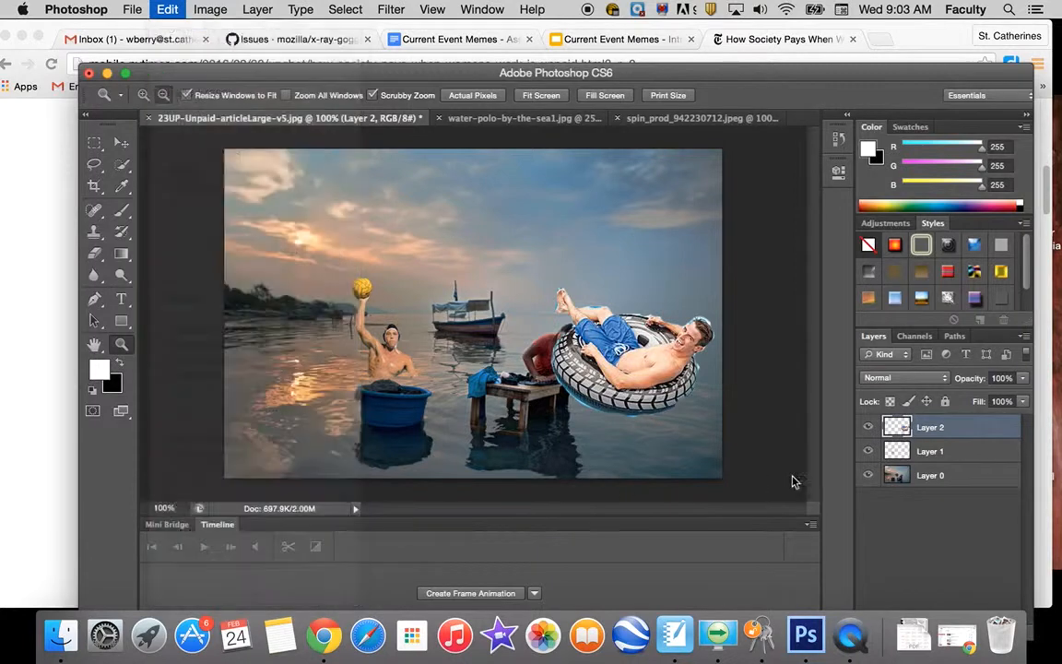
{"action": "left_click_drag", "start_coordinate": [540, 267], "coordinate": [593, 319]}
{"action": "left_click_drag", "start_coordinate": [650, 369], "coordinate": [656, 343]}
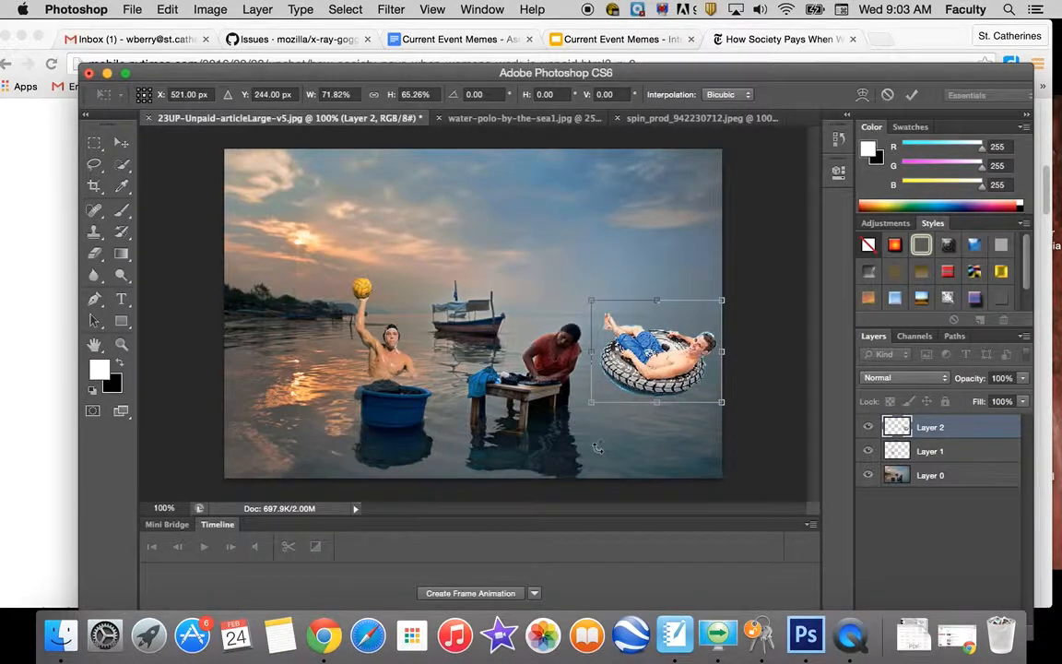
{"action": "left_click", "coordinate": [120, 142]}
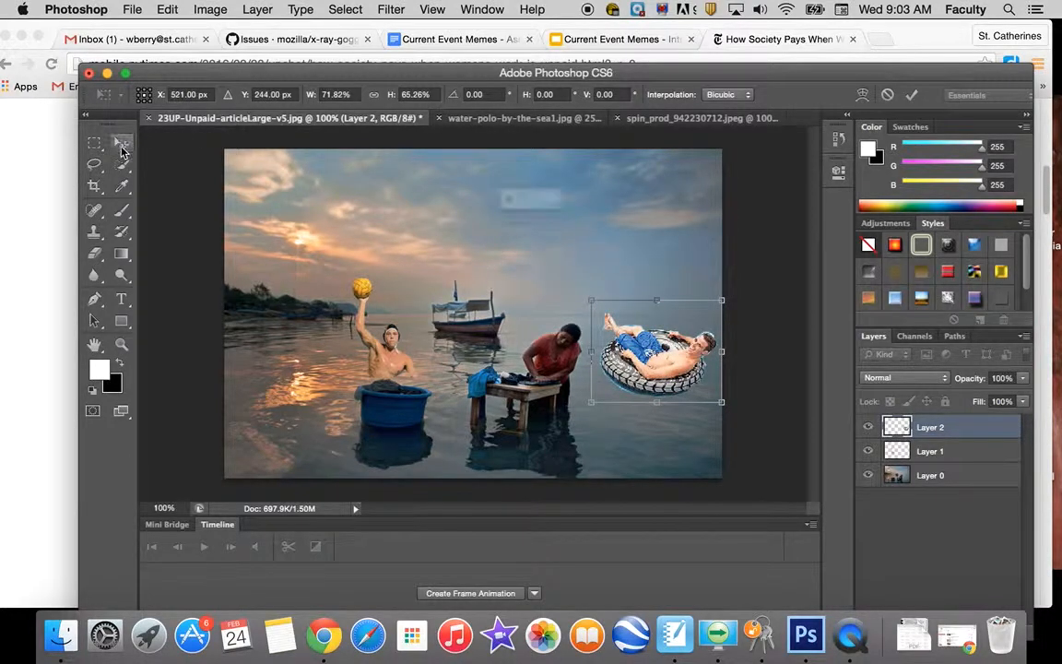
{"action": "left_click", "coordinate": [679, 239]}
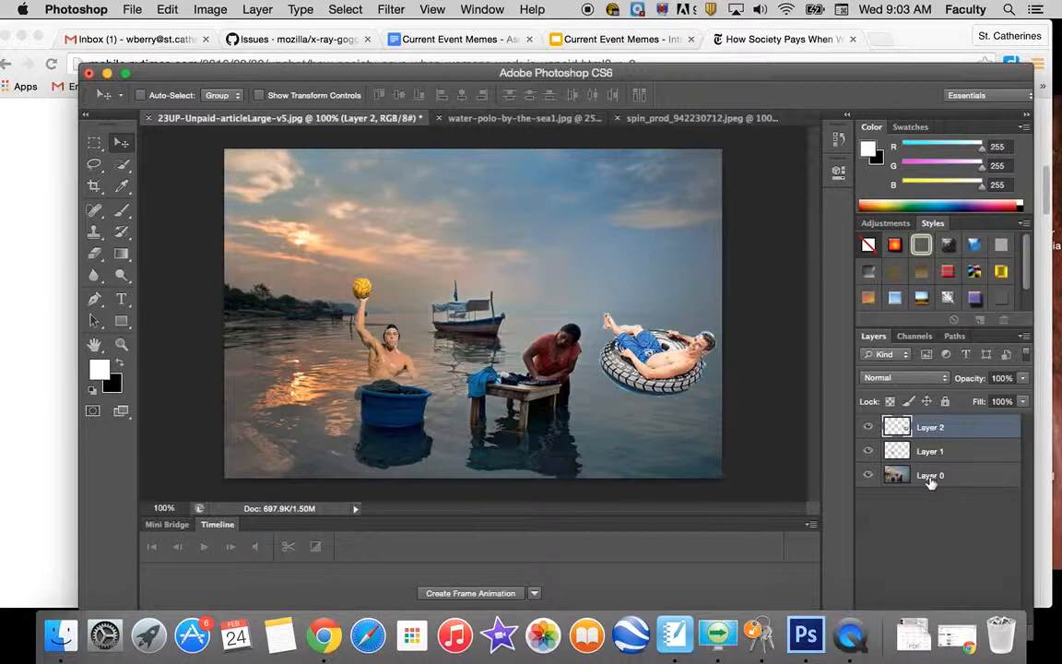
Move Layer 0 to the top of the layer stack, and return it to the bottom.
{"action": "left_click_drag", "start_coordinate": [930, 481], "coordinate": [927, 421]}
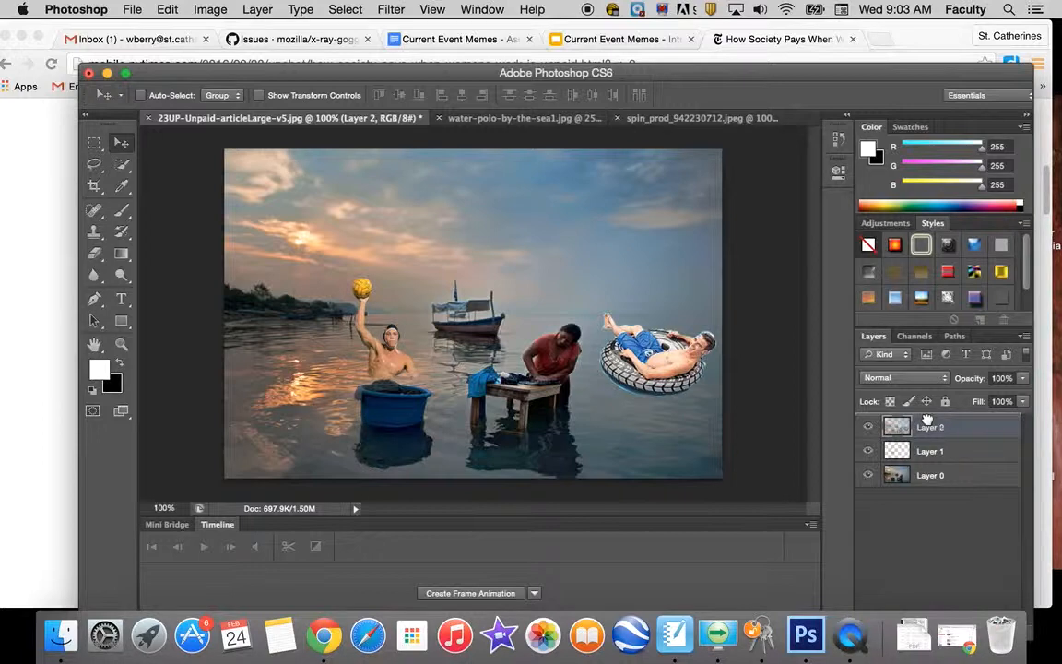
{"action": "left_click_drag", "start_coordinate": [928, 421], "coordinate": [930, 424]}
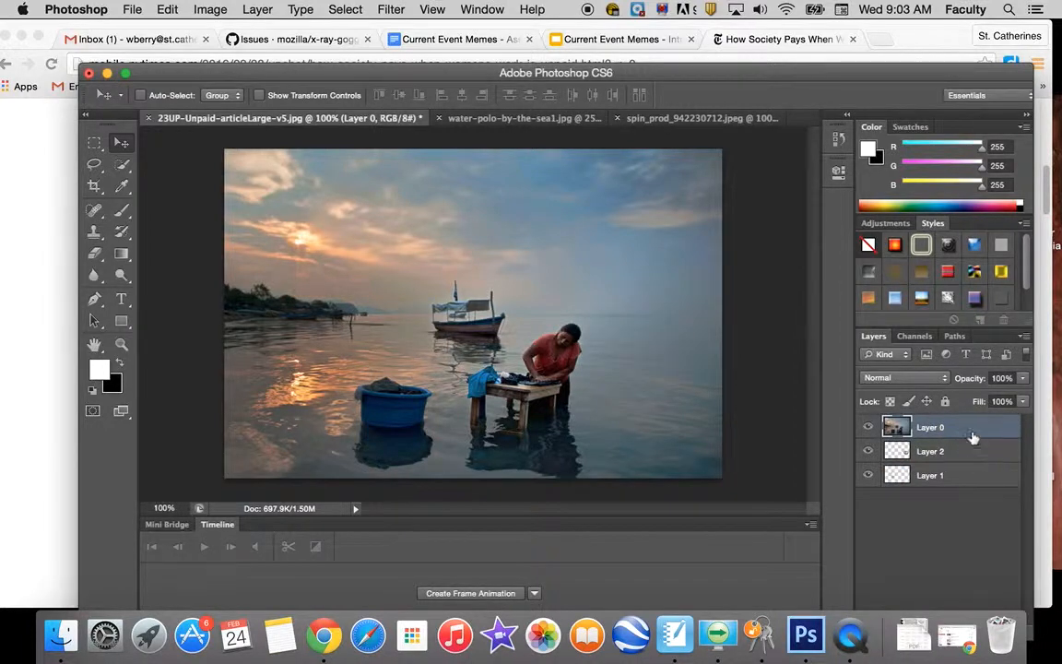
{"action": "left_click_drag", "start_coordinate": [944, 449], "coordinate": [937, 481]}
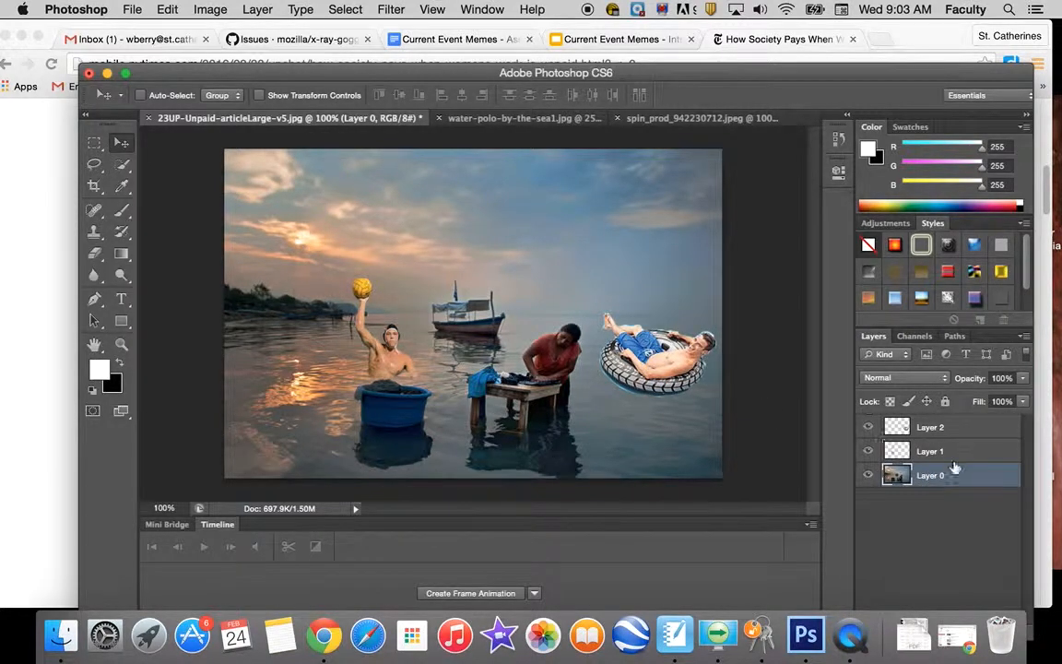
{"action": "mouse_move", "coordinate": [953, 478]}
{"action": "left_mouse_down"}
{"action": "mouse_move", "coordinate": [942, 417]}
{"action": "mouse_move", "coordinate": [944, 480]}
{"action": "left_mouse_up"}
Select Layer 2 and toggle its visibility off and on twice.
{"action": "left_click", "coordinate": [922, 430]}
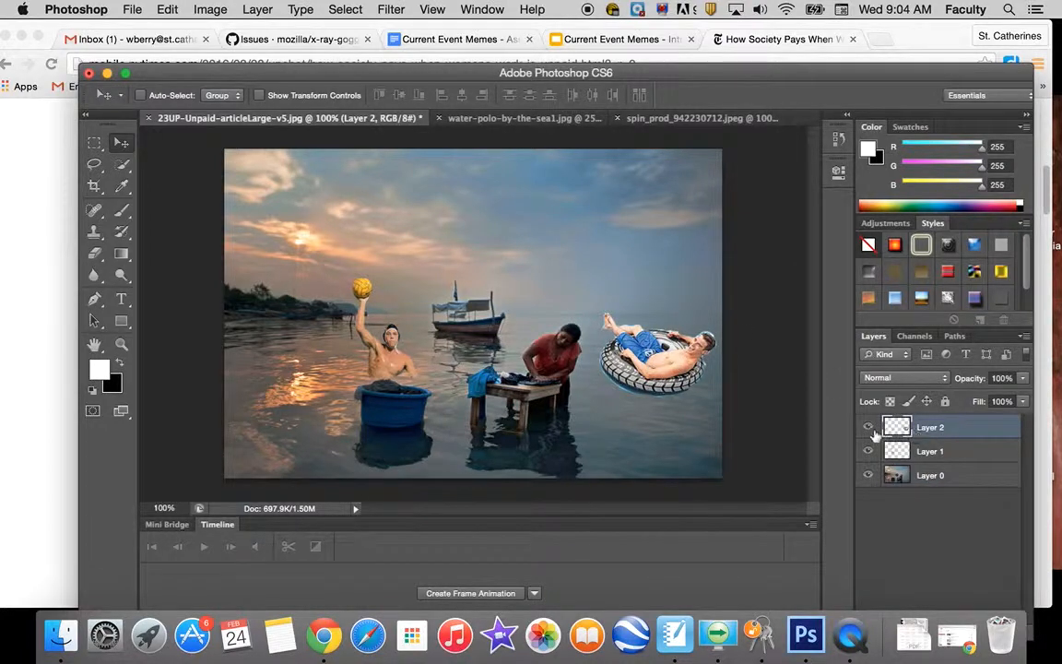
{"action": "left_click", "coordinate": [867, 429]}
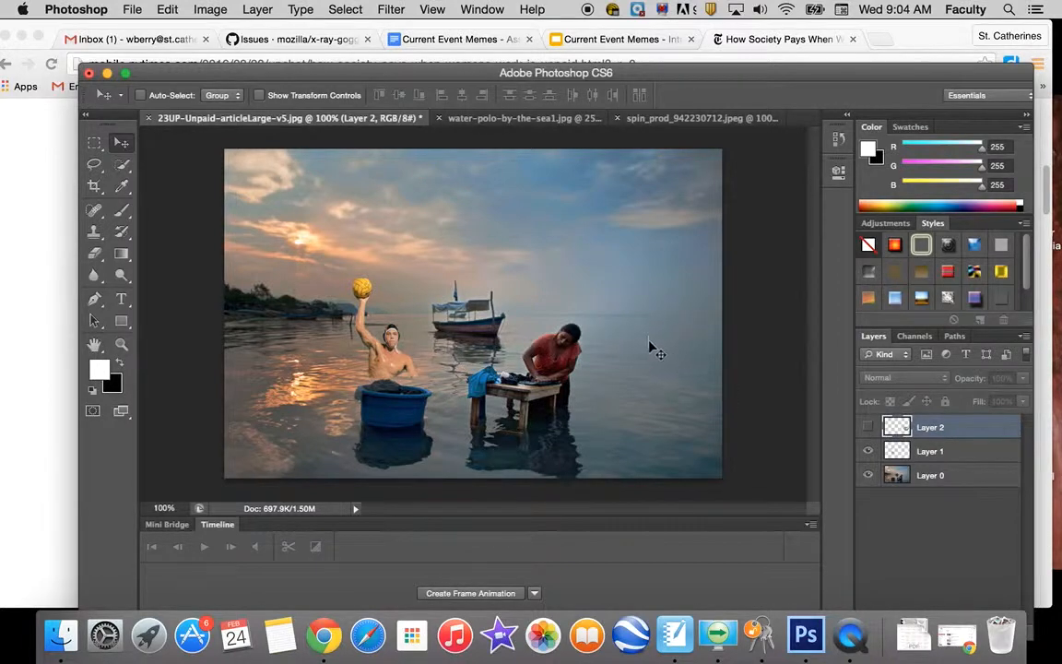
{"action": "left_click", "coordinate": [868, 429]}
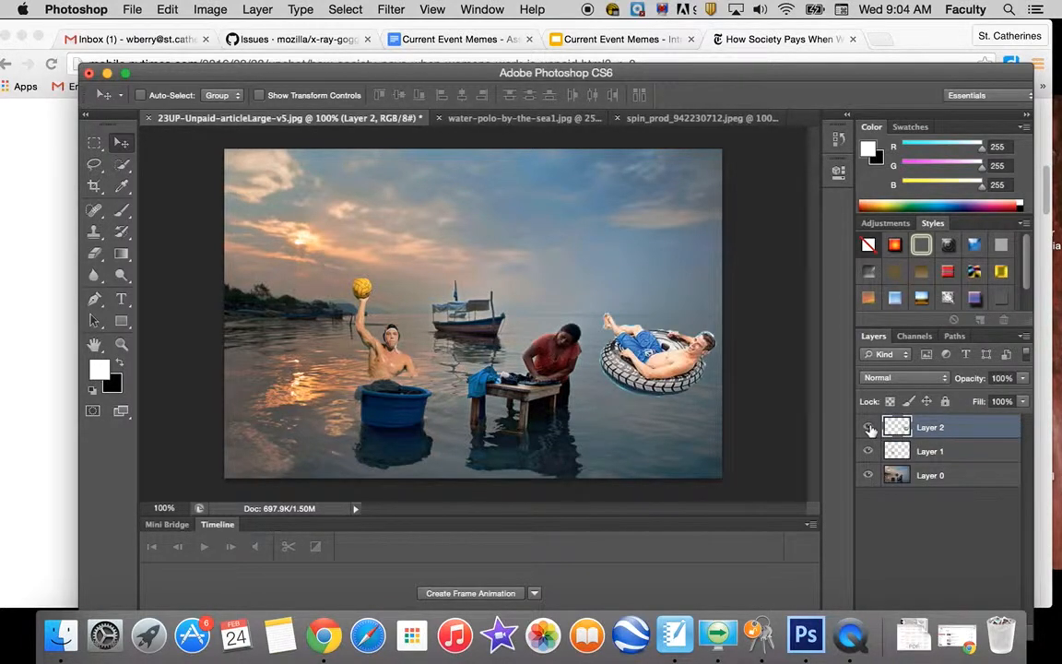
{"action": "left_click", "coordinate": [869, 429]}
{"action": "left_click", "coordinate": [869, 428]}
Draw a wide paragraph text box across the sky above the figures with the Type tool.
{"action": "left_click", "coordinate": [124, 300]}
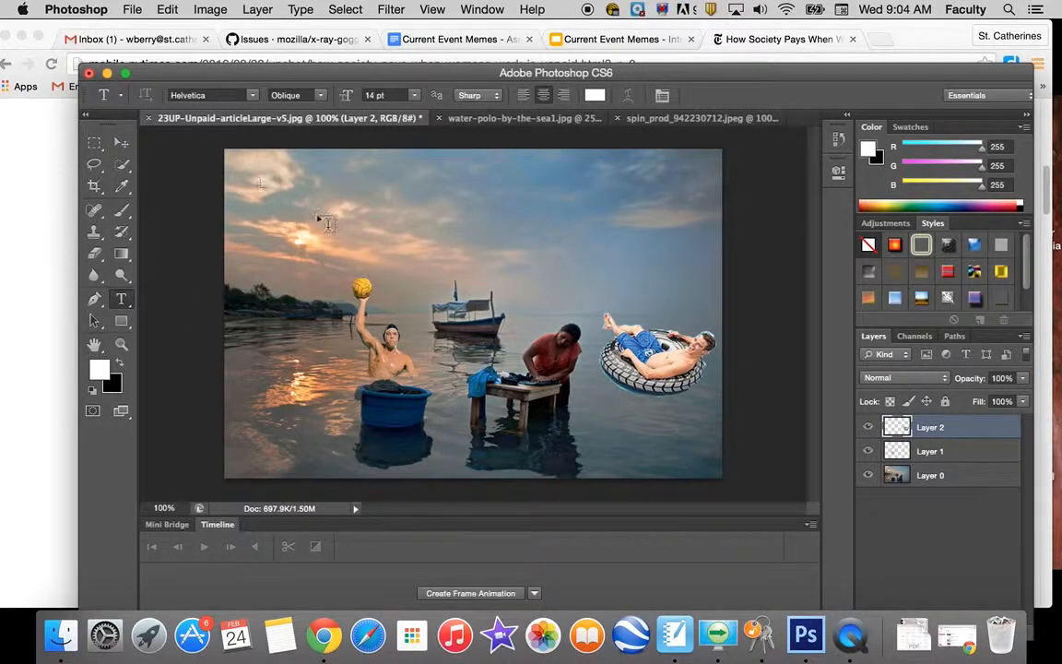
{"action": "left_click_drag", "start_coordinate": [246, 162], "coordinate": [695, 249]}
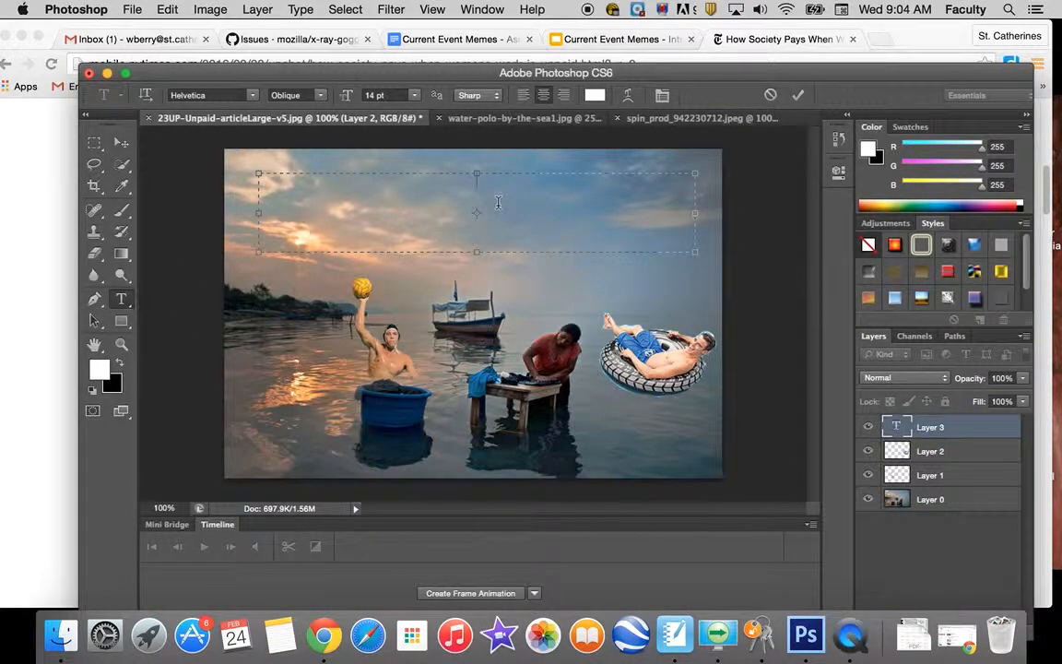
{"action": "type", "text": "A Nice Helaxing Beac"}
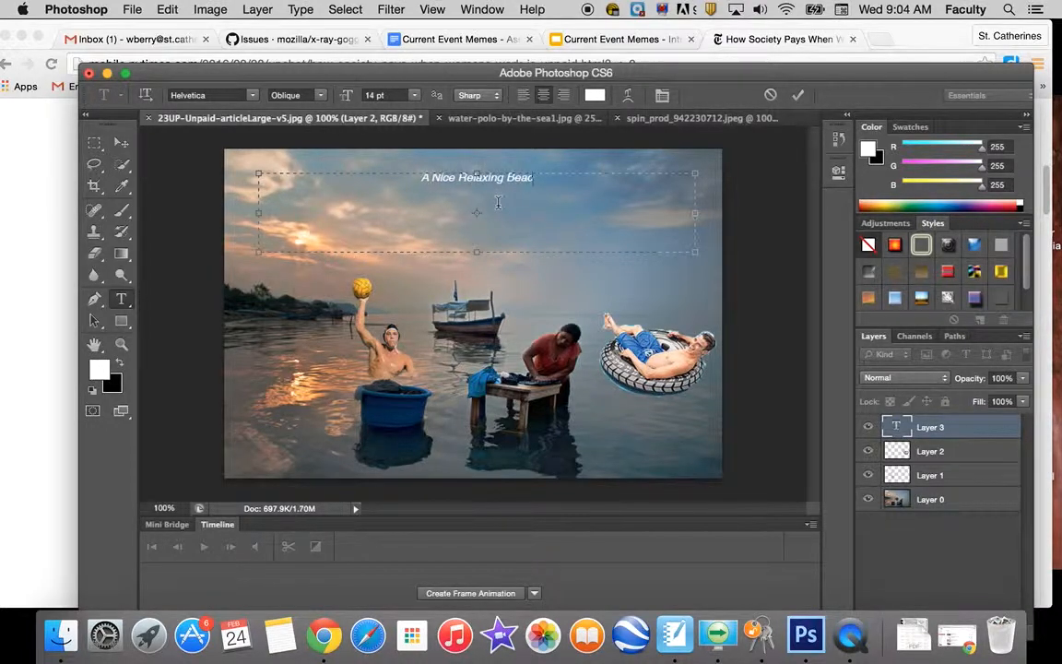
{"action": "type", "text": "h Vo"}
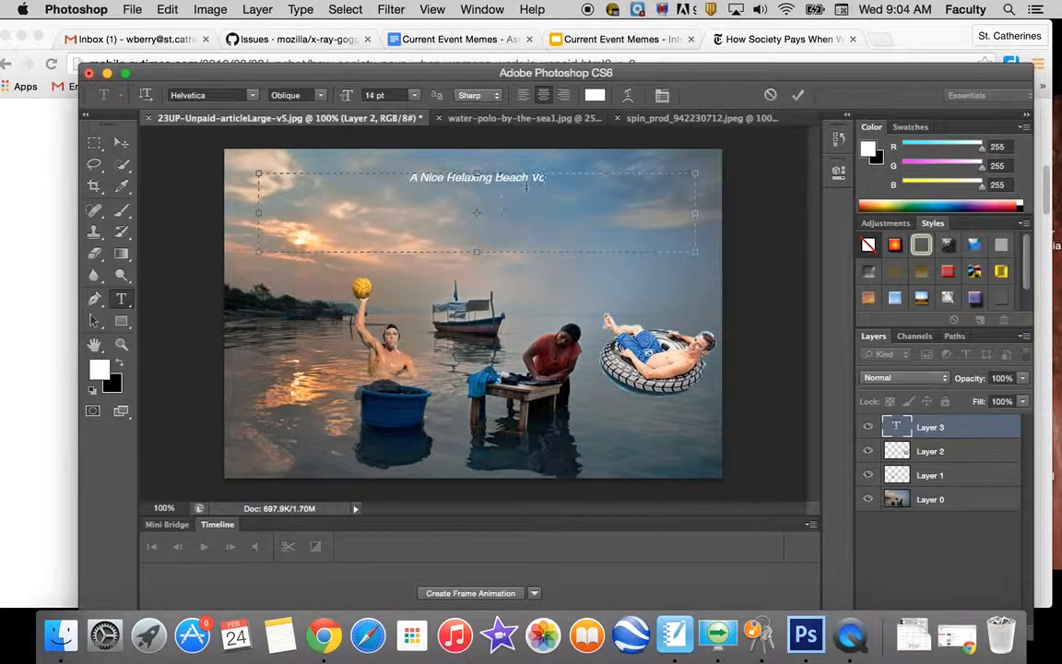
{"action": "left_click_drag", "start_coordinate": [554, 185], "coordinate": [405, 175]}
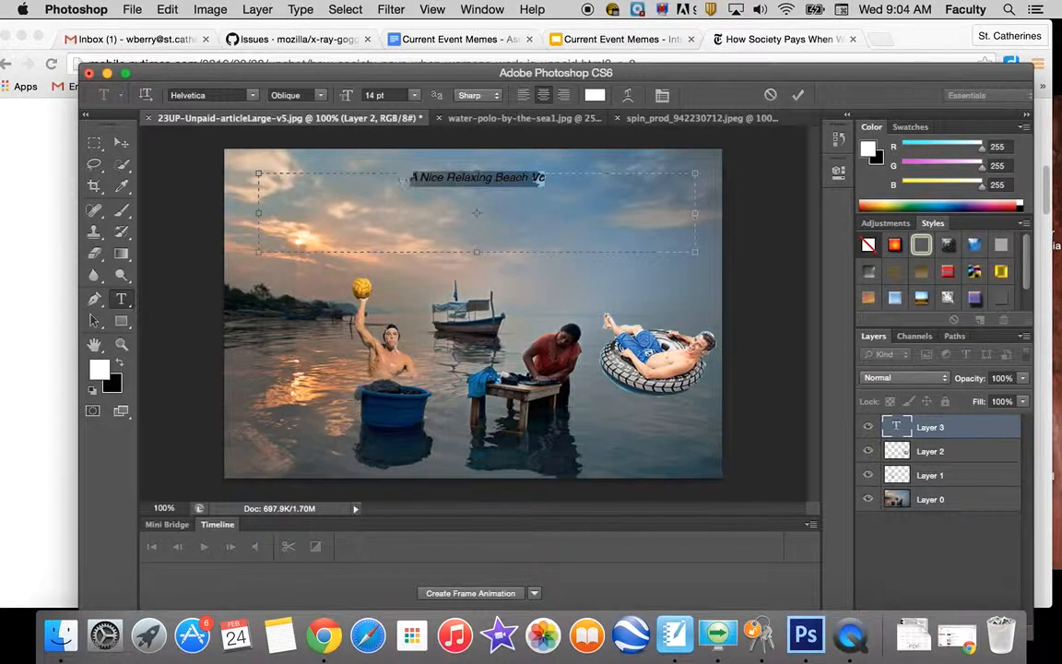
{"action": "key", "text": "BackSpace"}
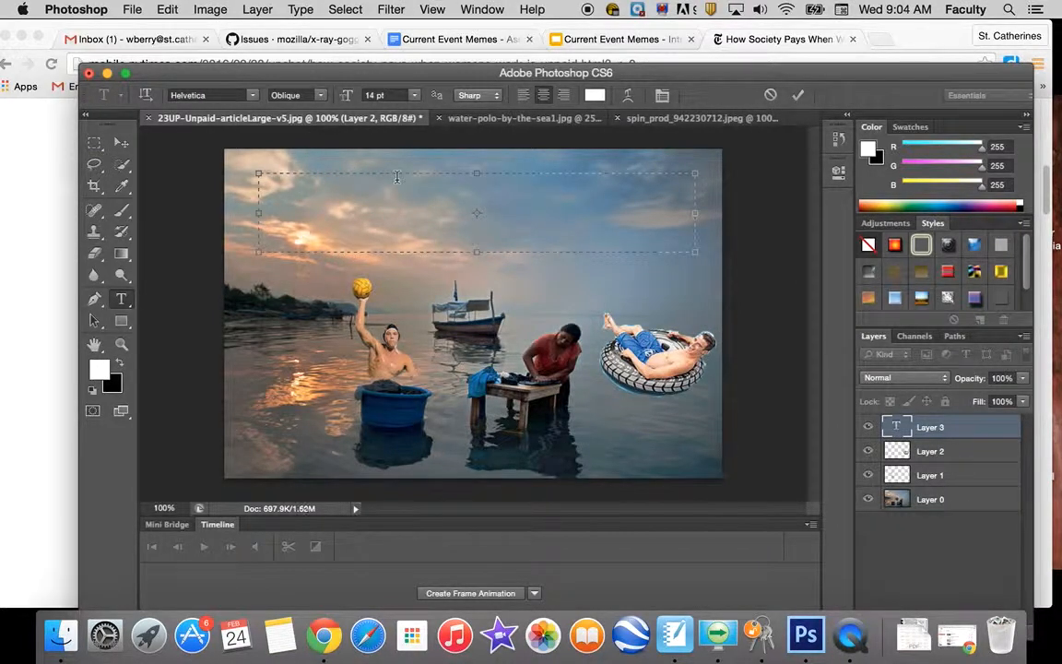
Enter the caption "Isn't This a Relaxing Beach Vacation?" in the text box and set its font size to 48 pt.
{"action": "type", "text": "Isn't This a Relaxing Beac"}
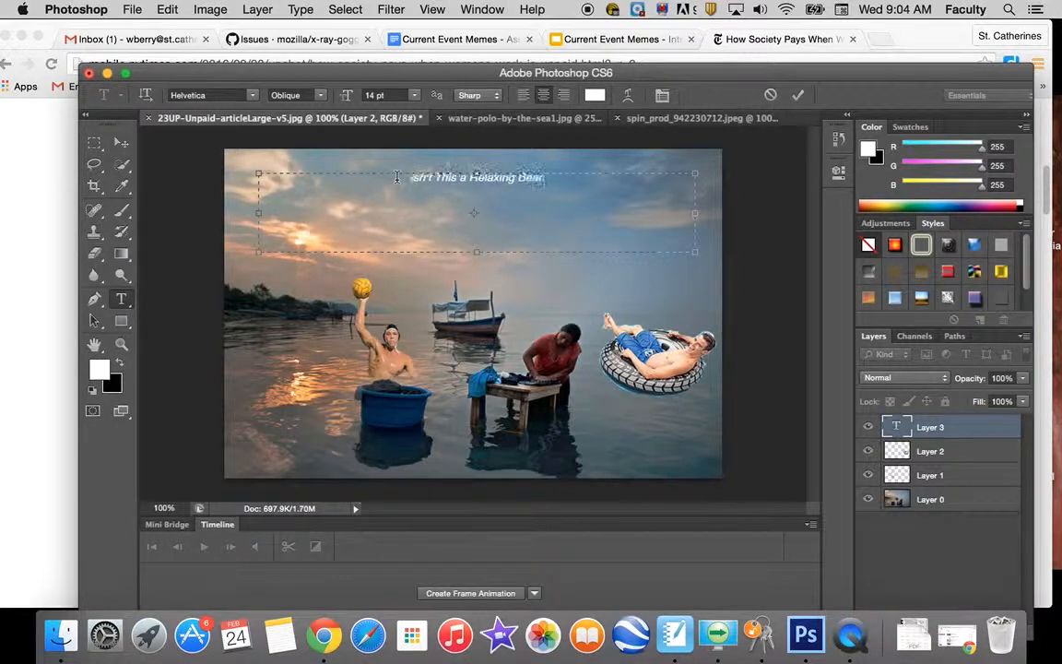
{"action": "type", "text": "h Vication?"}
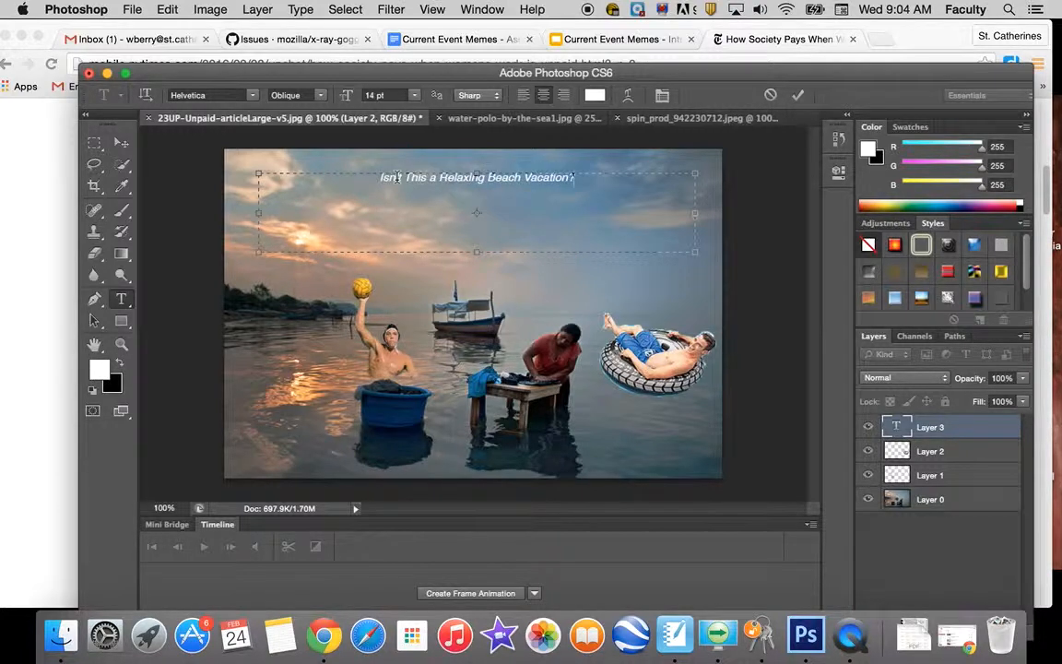
{"action": "left_click_drag", "start_coordinate": [581, 180], "coordinate": [349, 178]}
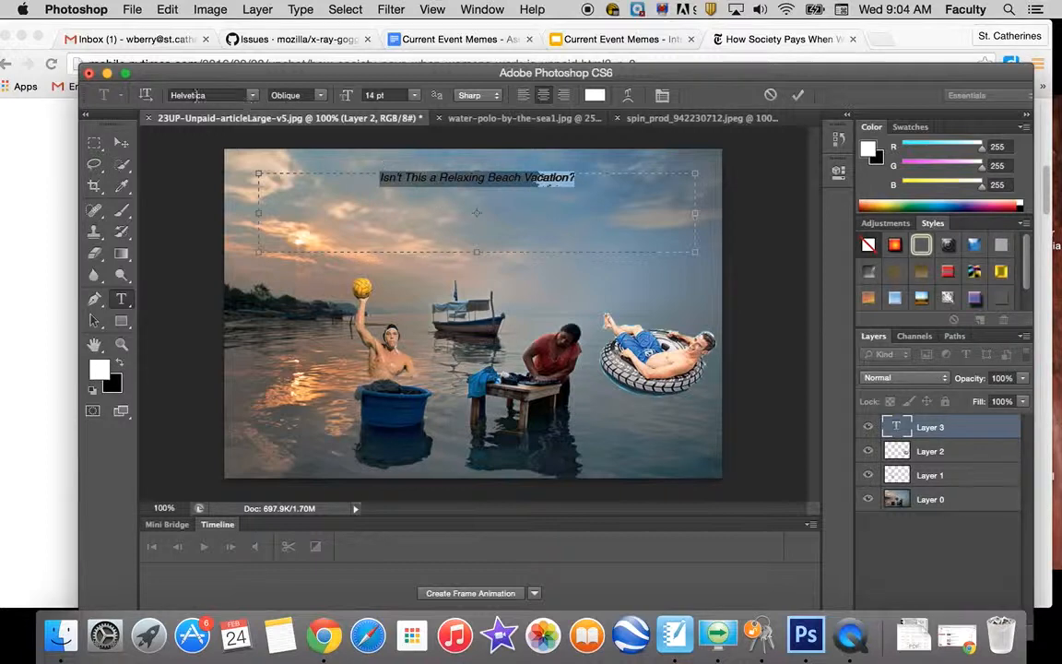
{"action": "left_click", "coordinate": [414, 95]}
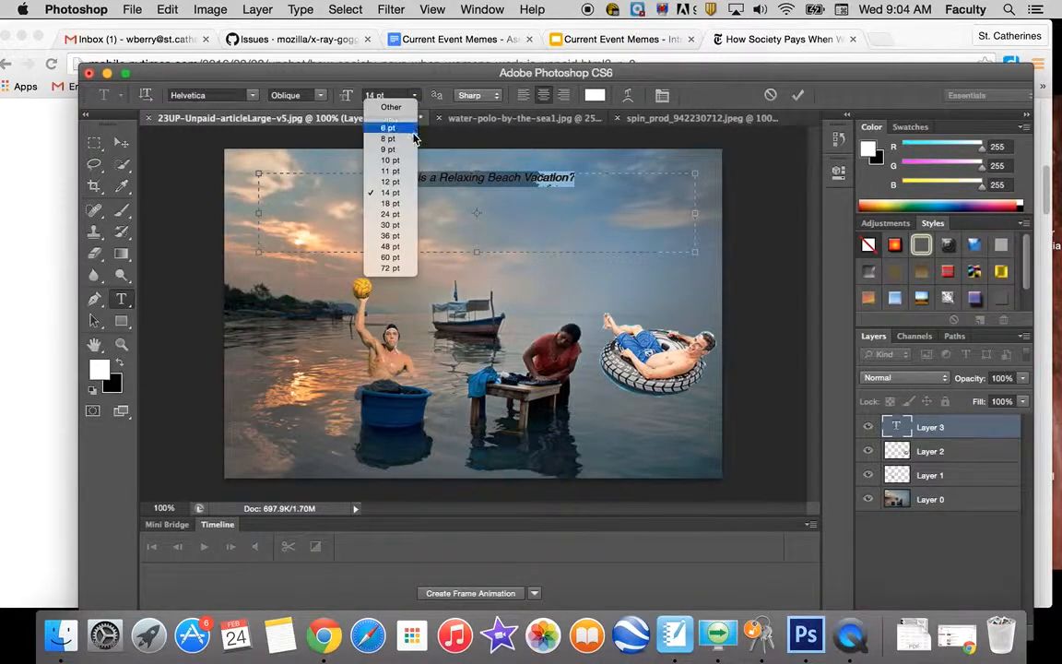
{"action": "left_click", "coordinate": [395, 247]}
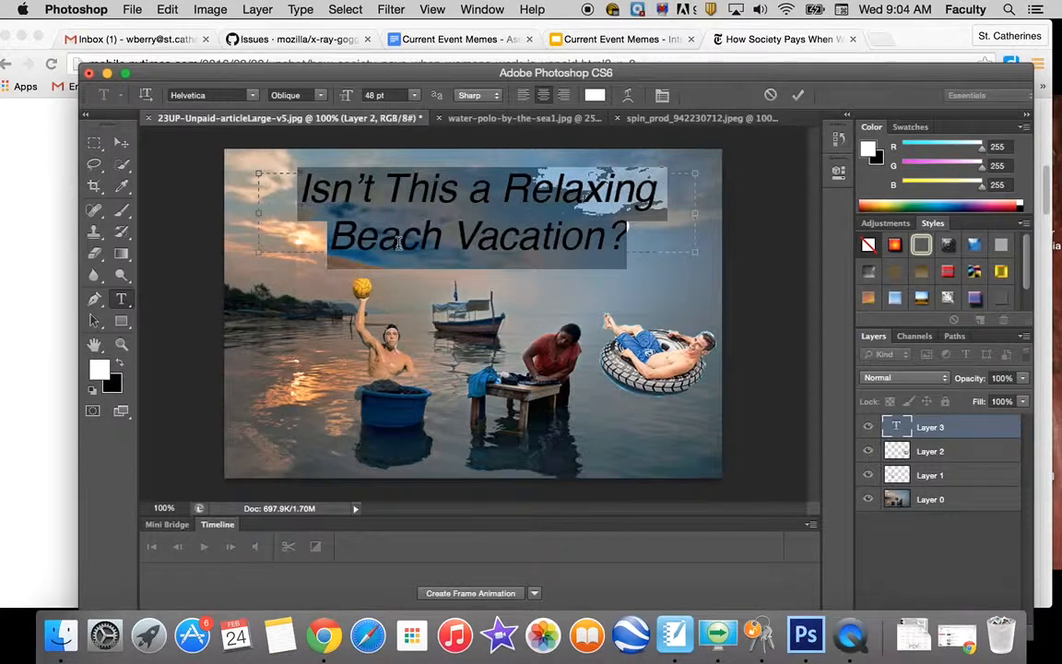
Set the caption's font size to 30 pt and move the caption slightly lower in the sky.
{"action": "left_click", "coordinate": [414, 95]}
{"action": "left_click", "coordinate": [394, 223]}
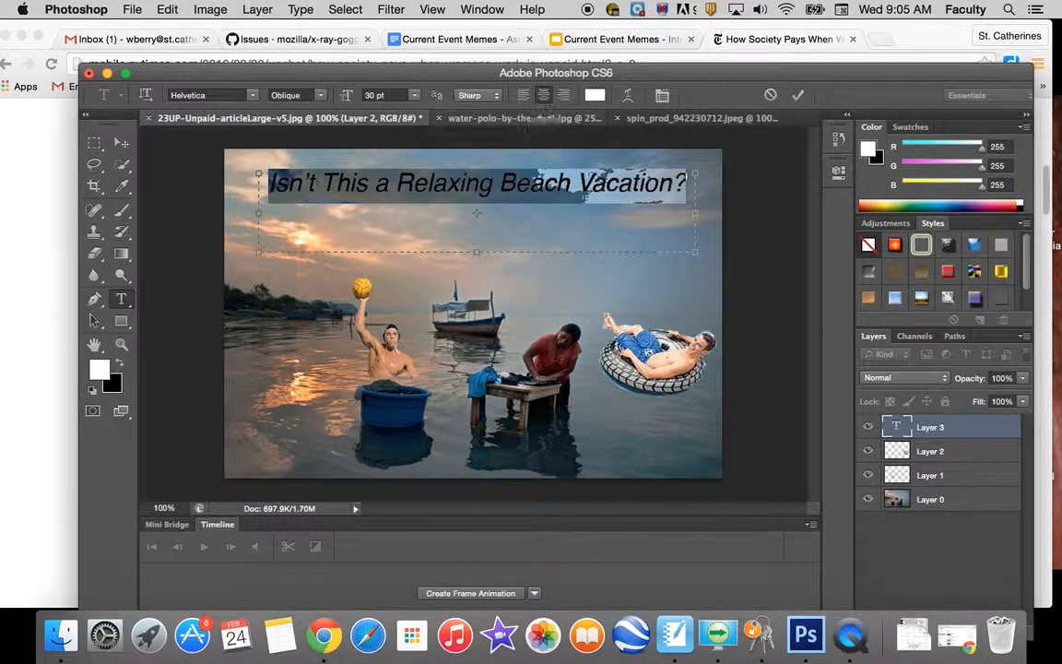
{"action": "left_click", "coordinate": [595, 94]}
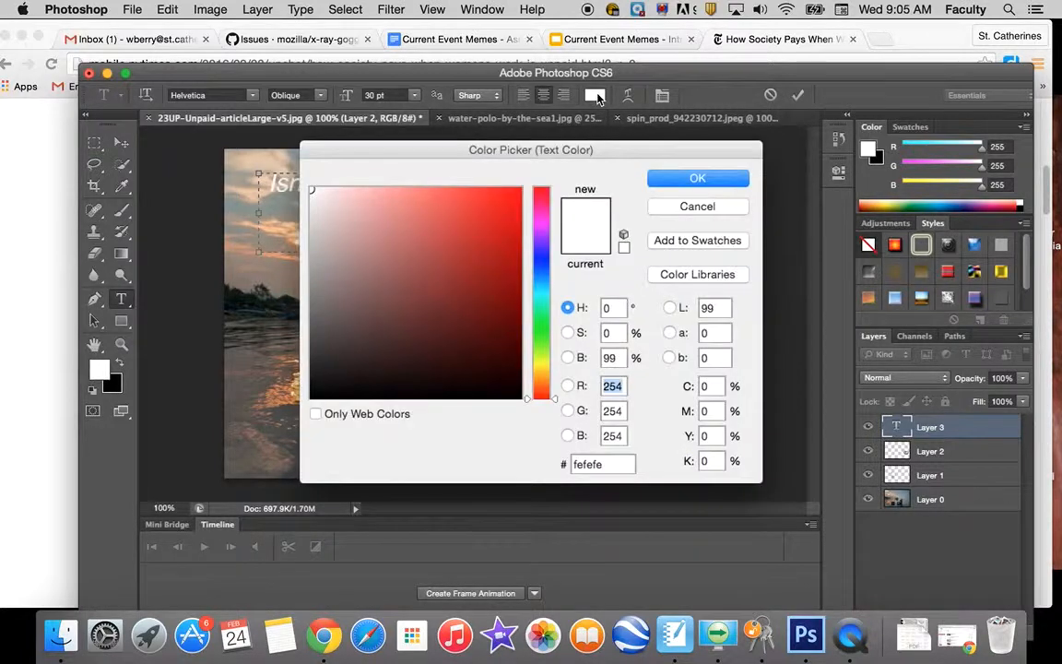
{"action": "left_click", "coordinate": [689, 181]}
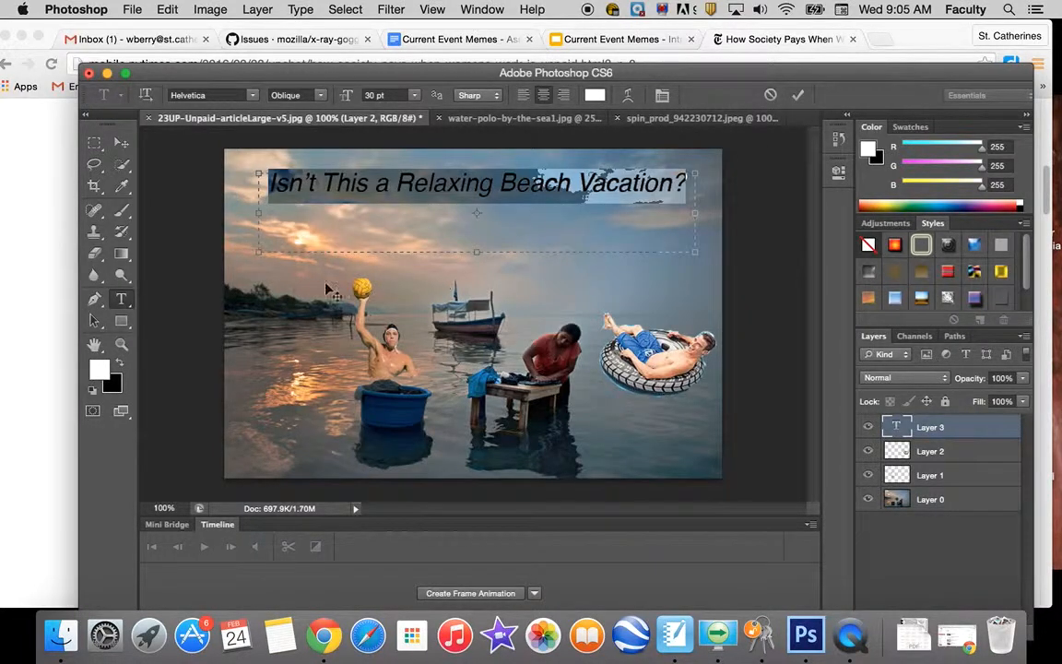
{"action": "left_click", "coordinate": [121, 141]}
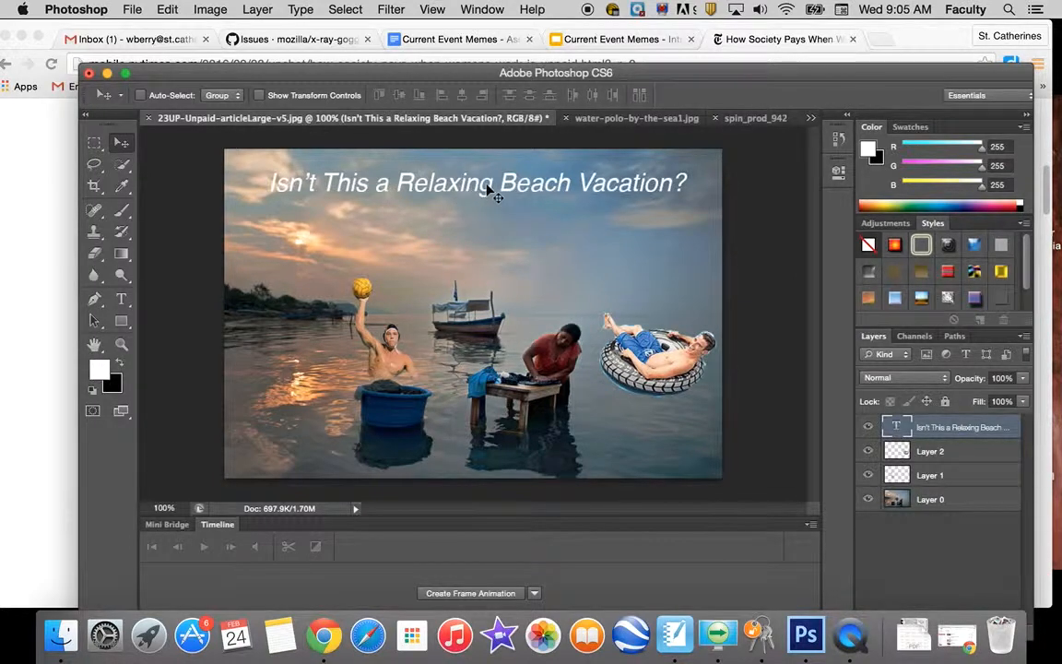
{"action": "left_click_drag", "start_coordinate": [488, 189], "coordinate": [489, 213]}
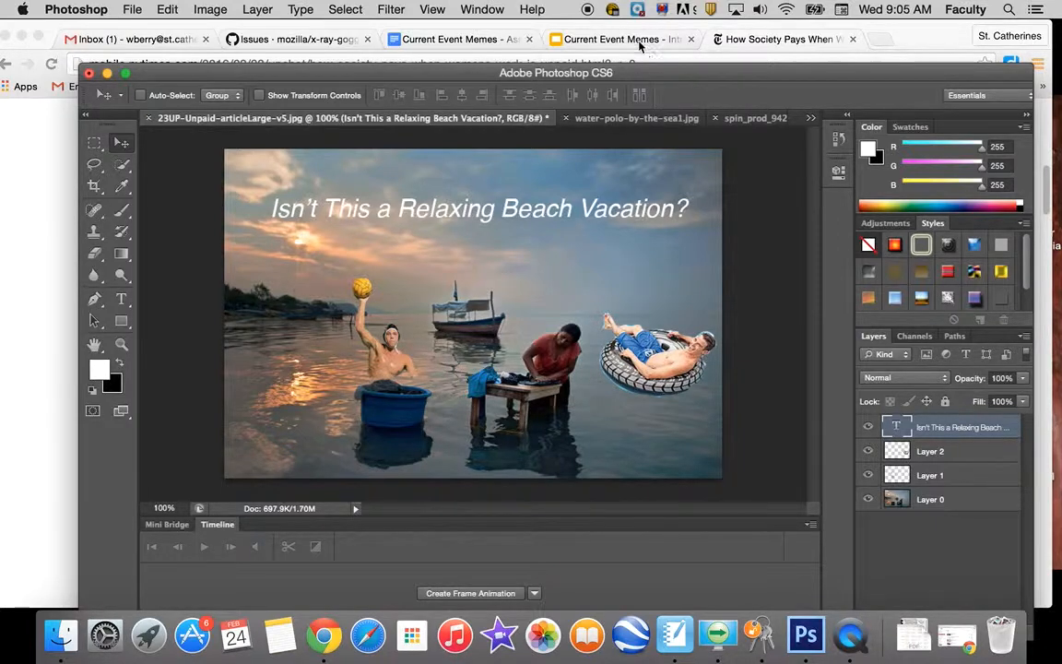
Switch to Chrome and review the New York Times article on women's unpaid work and the "My Sample" statement slide.
{"action": "left_click", "coordinate": [808, 46]}
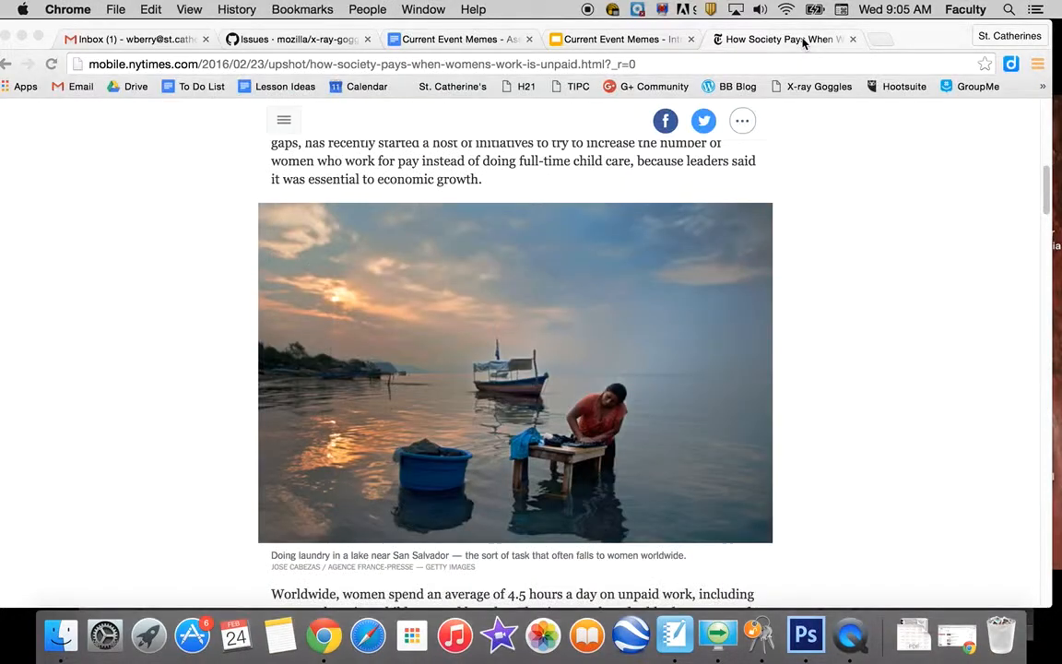
{"action": "scroll", "coordinate": [823, 396], "scroll_direction": "up", "scroll_amount": 10}
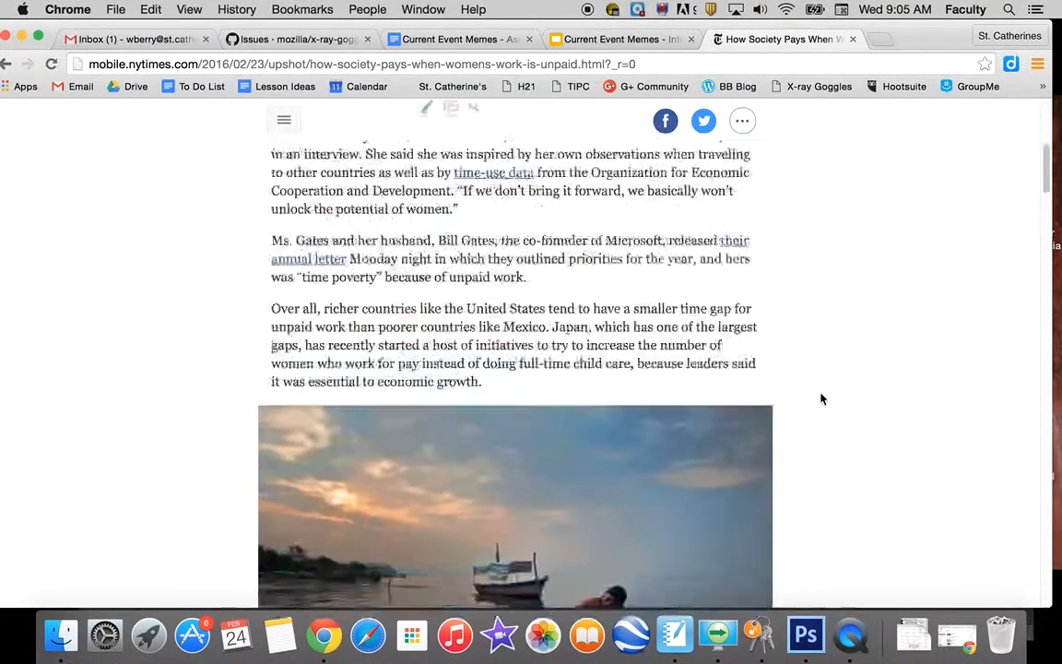
{"action": "scroll", "coordinate": [818, 404], "scroll_direction": "down", "scroll_amount": 2}
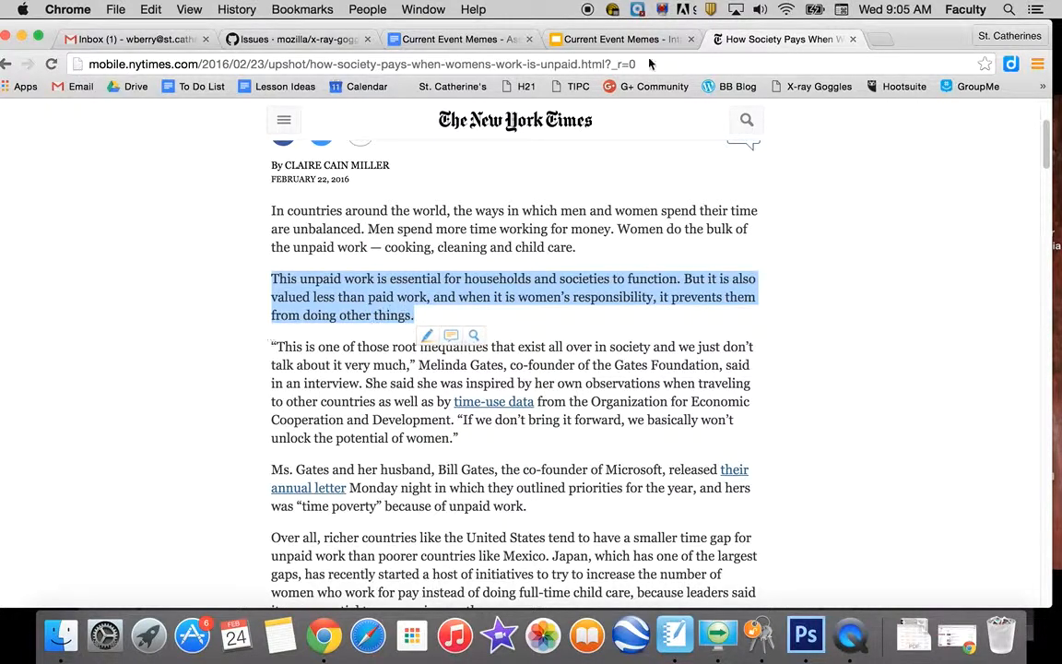
{"action": "left_click", "coordinate": [584, 39]}
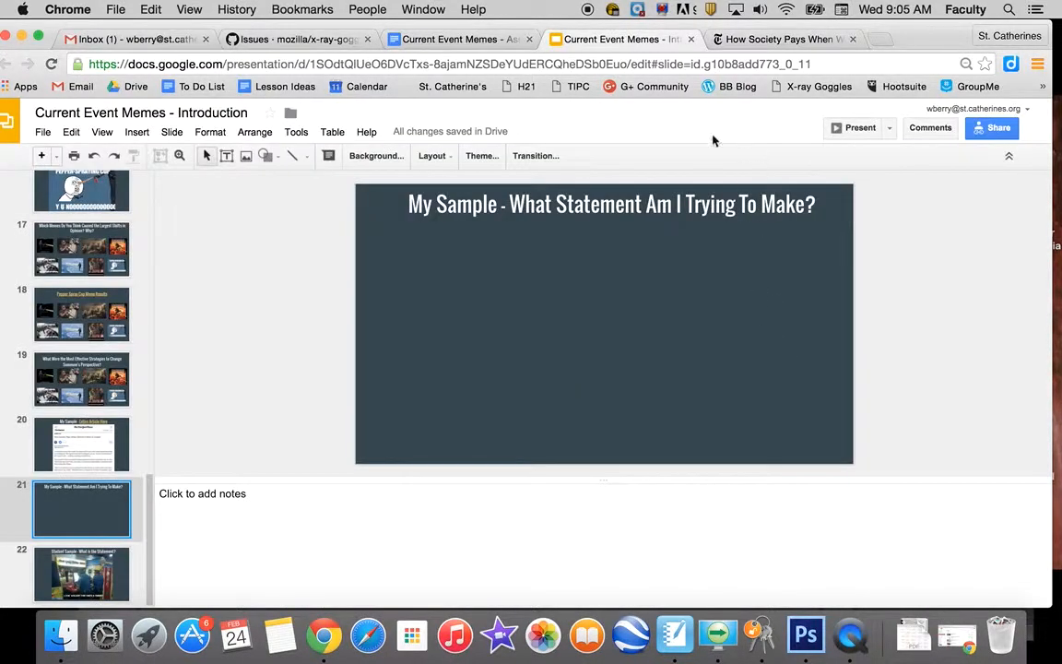
Return to Photoshop and save the composite in the Meme Stuff folder as a JPEG named "Current Event Meme", at quality 12 with Baseline ("Standard") format.
{"action": "left_click", "coordinate": [806, 635]}
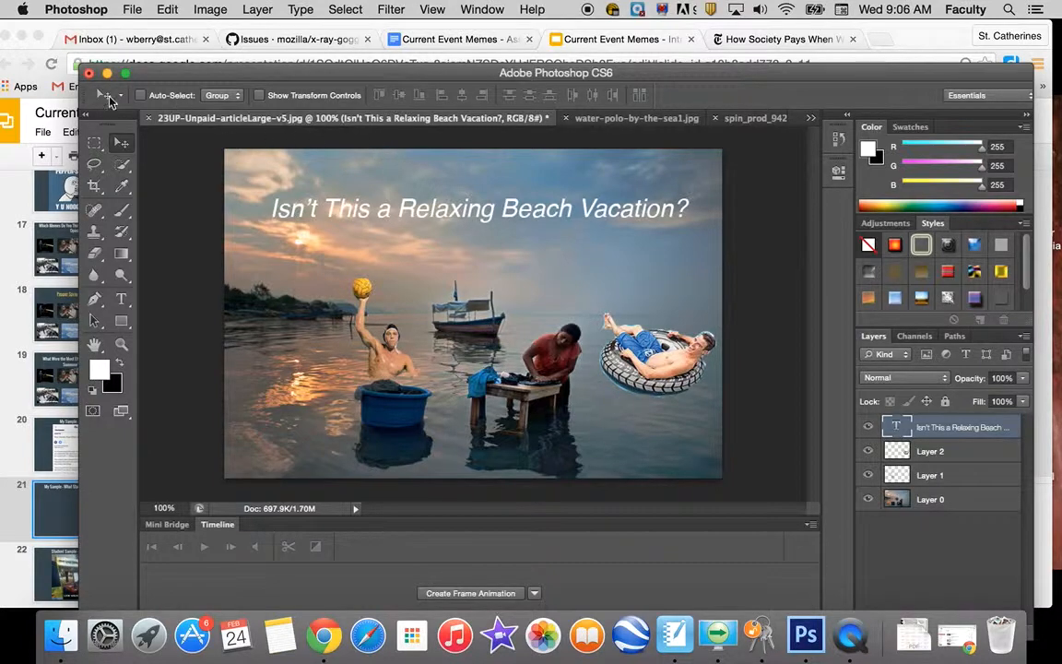
{"action": "left_click_drag", "start_coordinate": [254, 79], "coordinate": [204, 50]}
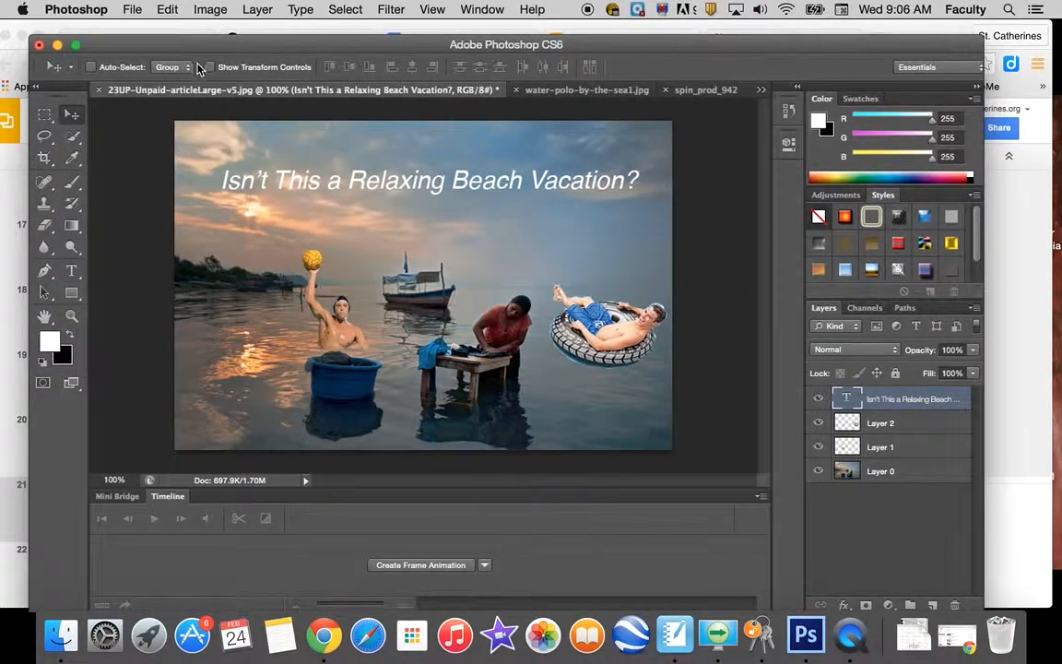
{"action": "left_click", "coordinate": [132, 10]}
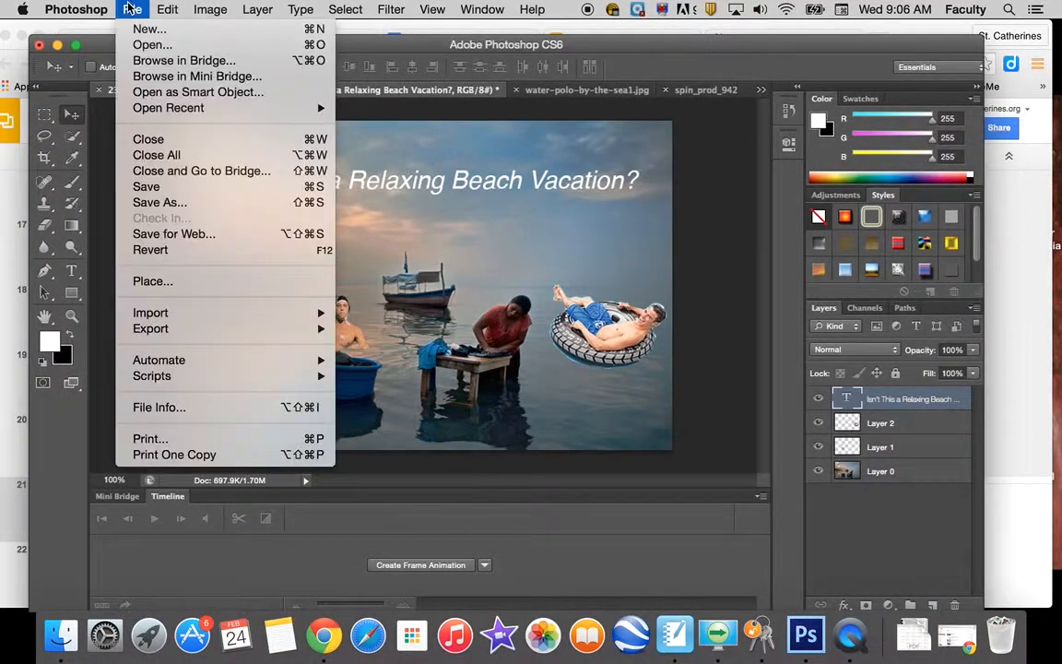
{"action": "left_click", "coordinate": [152, 202]}
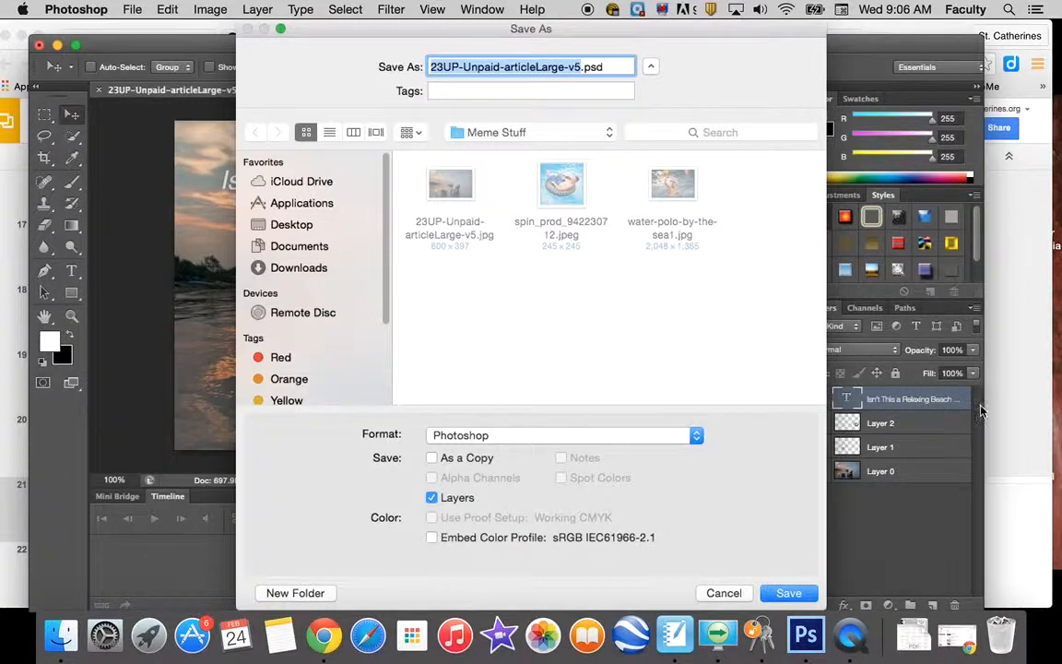
{"action": "left_click", "coordinate": [544, 438]}
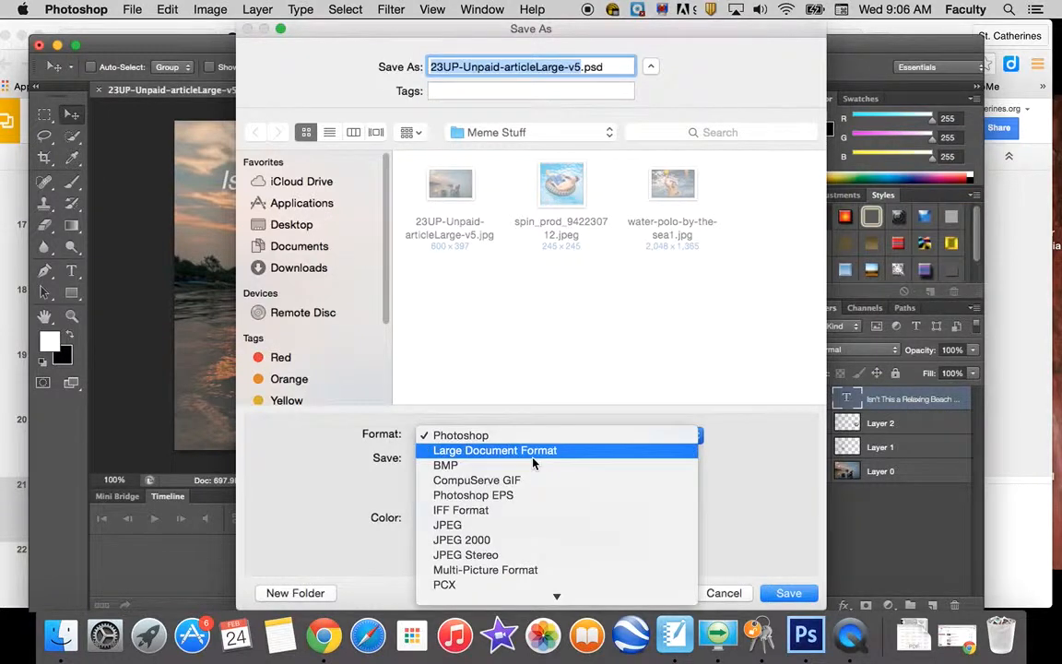
{"action": "left_click", "coordinate": [532, 528]}
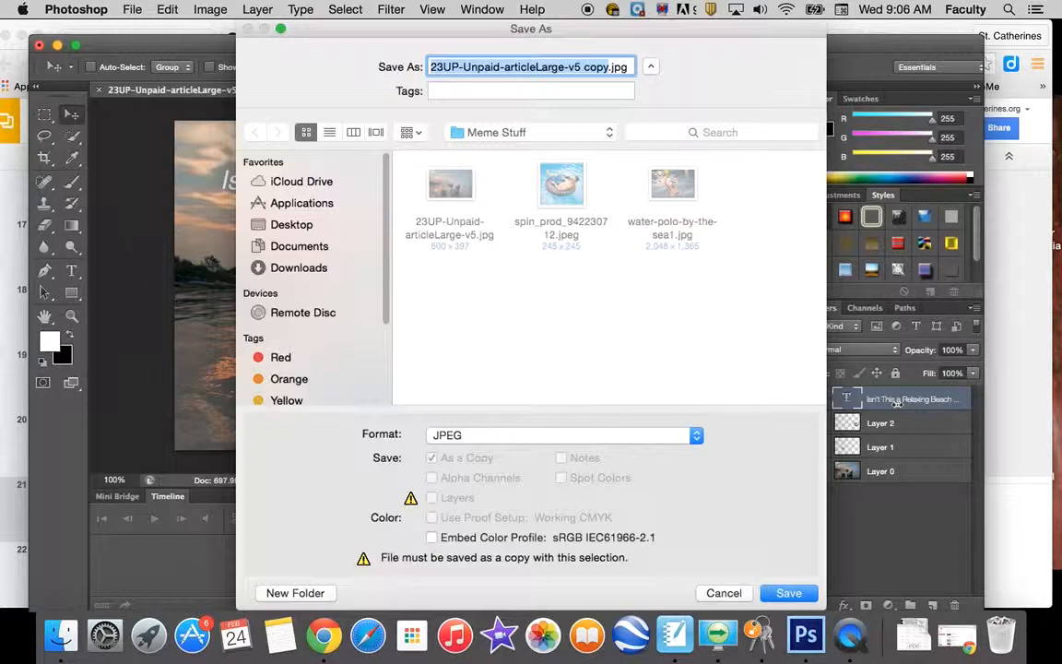
{"action": "type", "text": "Current Ev"}
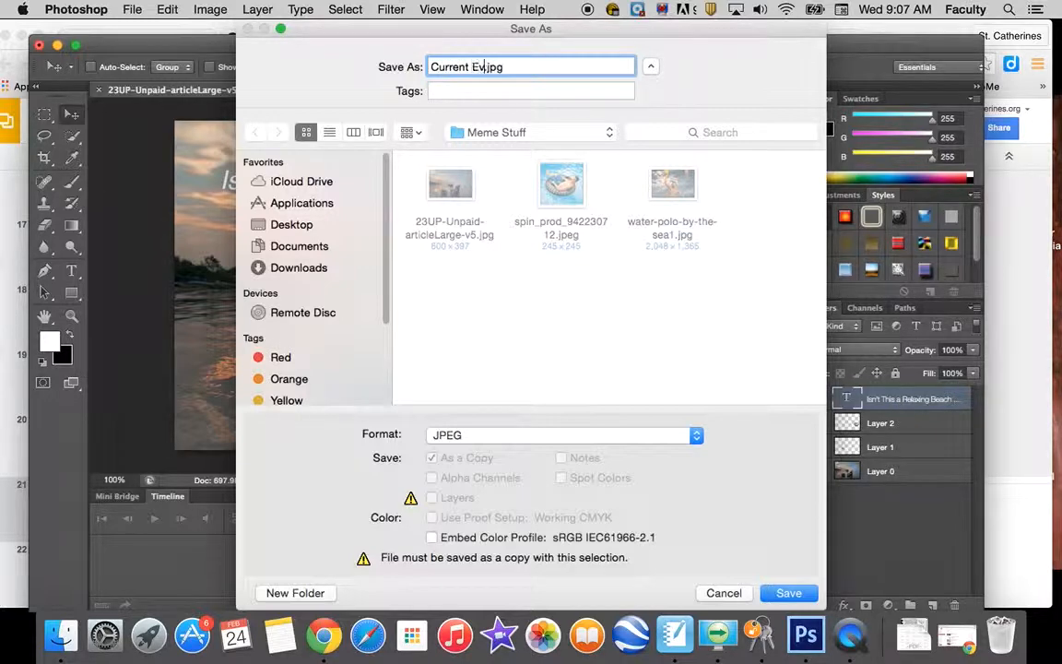
{"action": "type", "text": "ent Meme"}
{"action": "key", "text": "Return"}
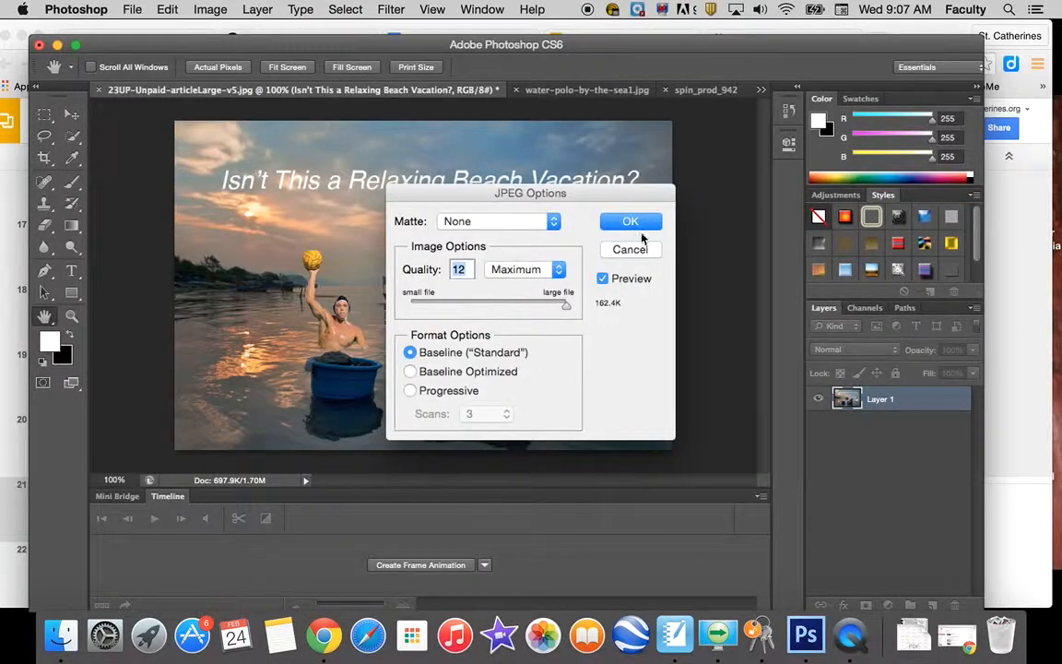
{"action": "left_click", "coordinate": [630, 222]}
Minimize the open windows and open Current Event Meme.jpg from the desktop's Meme Stuff folder in Preview to check the exported meme.
{"action": "left_click", "coordinate": [56, 45]}
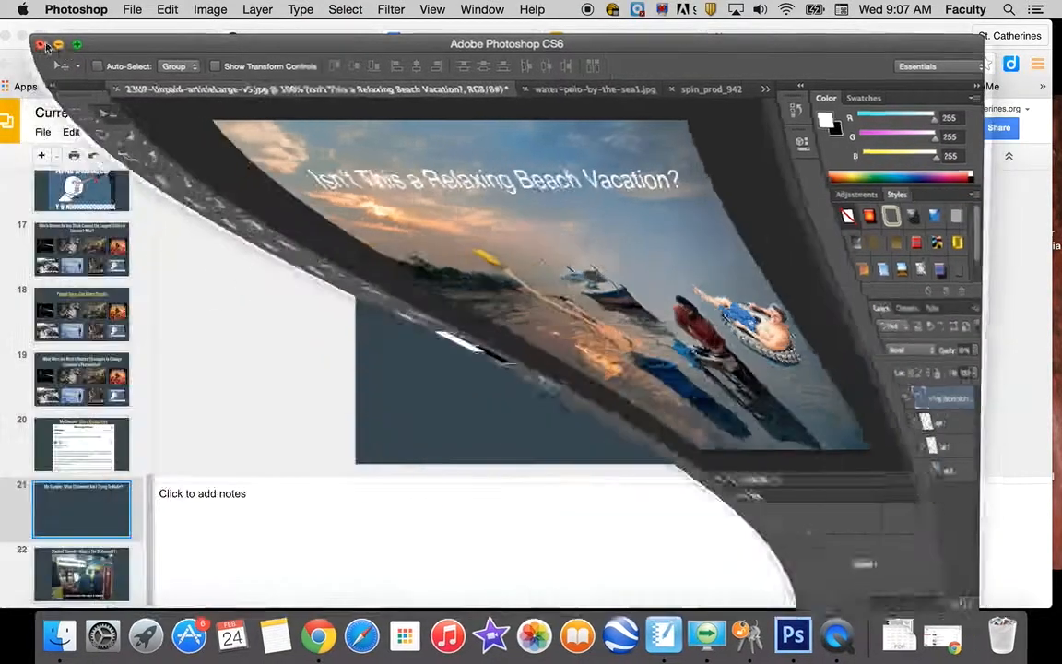
{"action": "left_click", "coordinate": [20, 36]}
{"action": "left_click", "coordinate": [135, 149]}
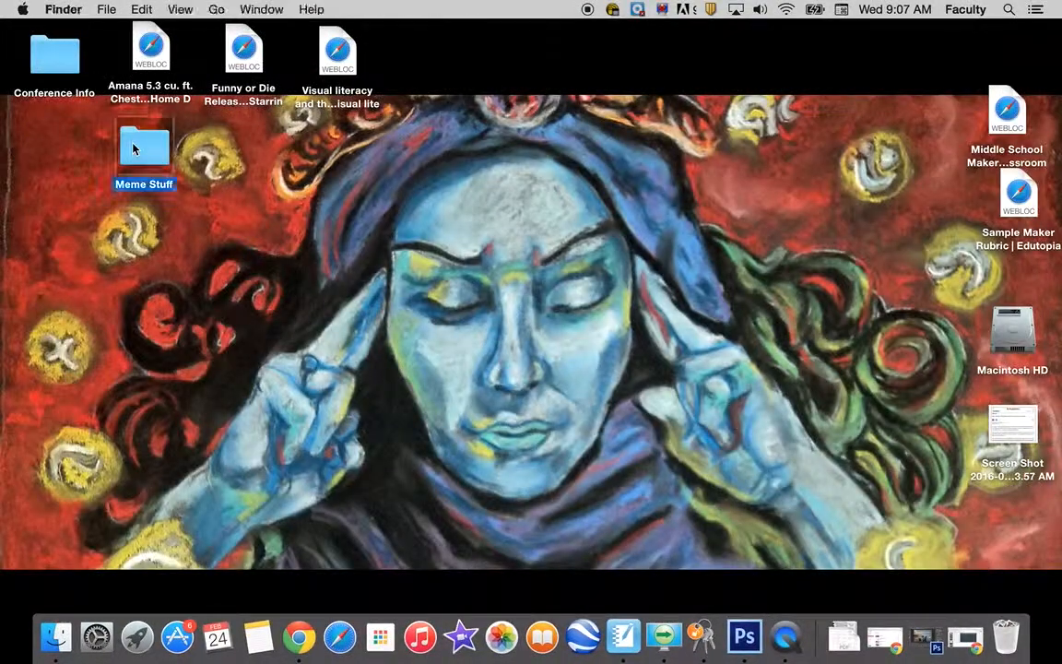
{"action": "double_click", "coordinate": [134, 149]}
{"action": "left_click", "coordinate": [775, 152]}
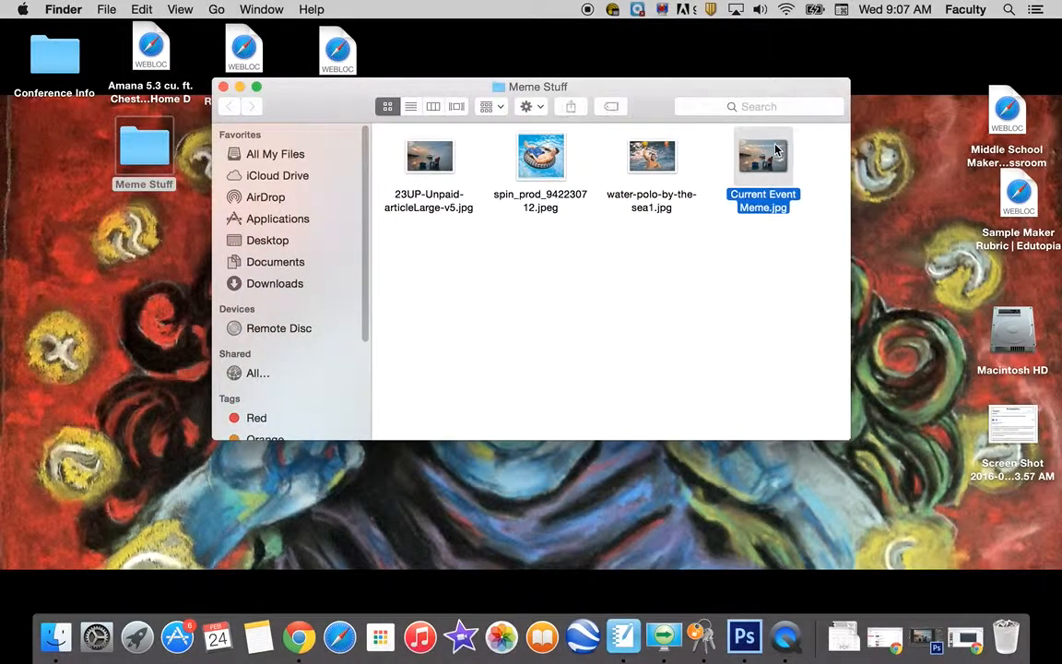
{"action": "double_click", "coordinate": [774, 149]}
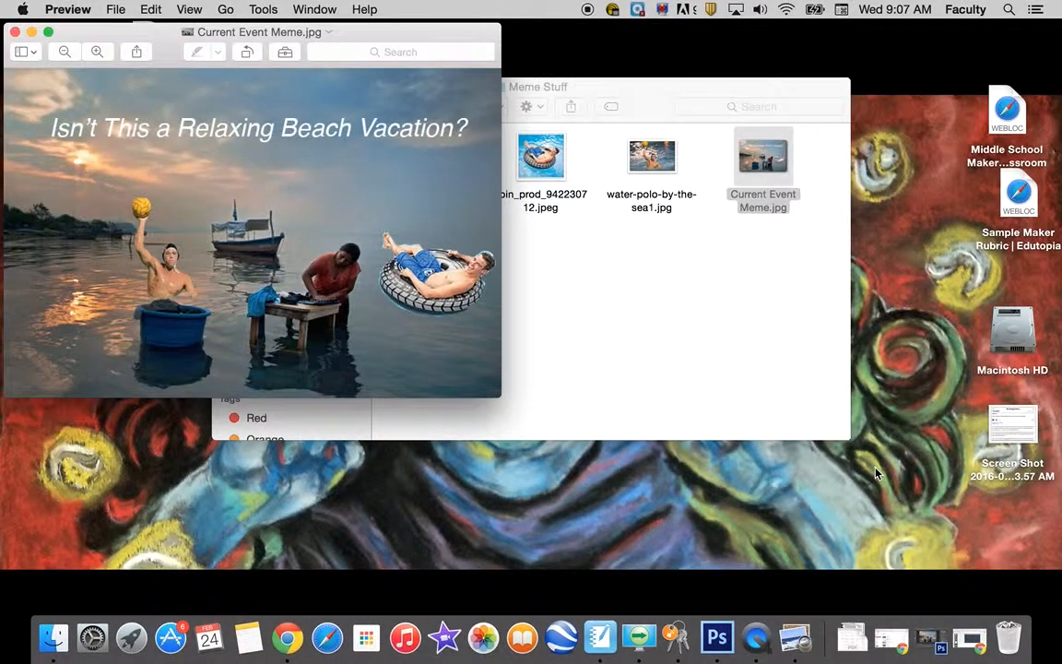
{"action": "left_click_drag", "start_coordinate": [312, 39], "coordinate": [580, 104]}
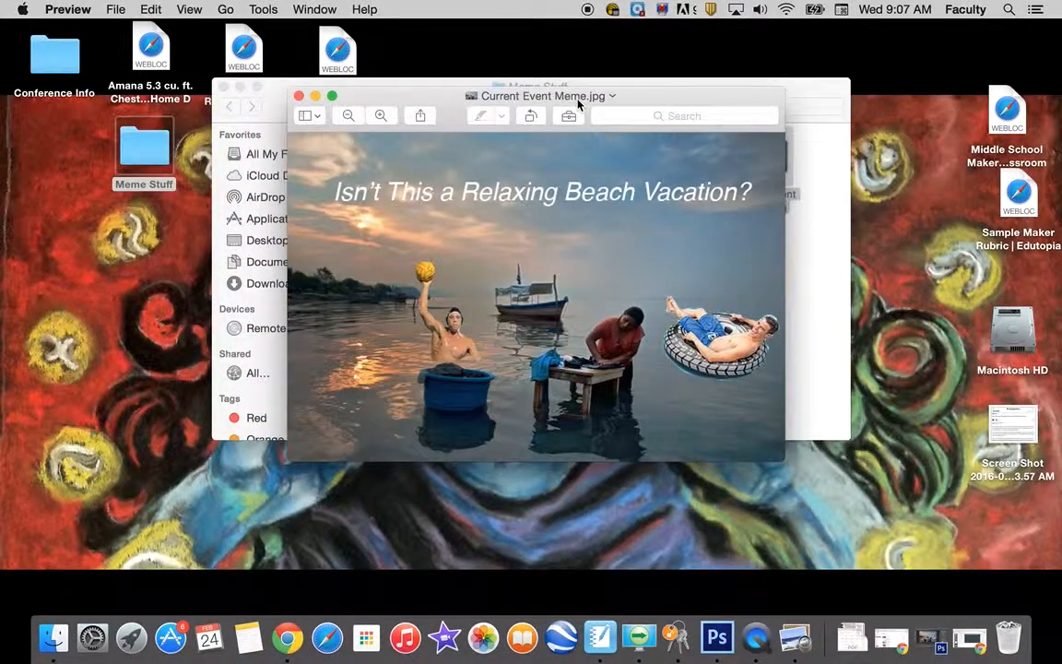